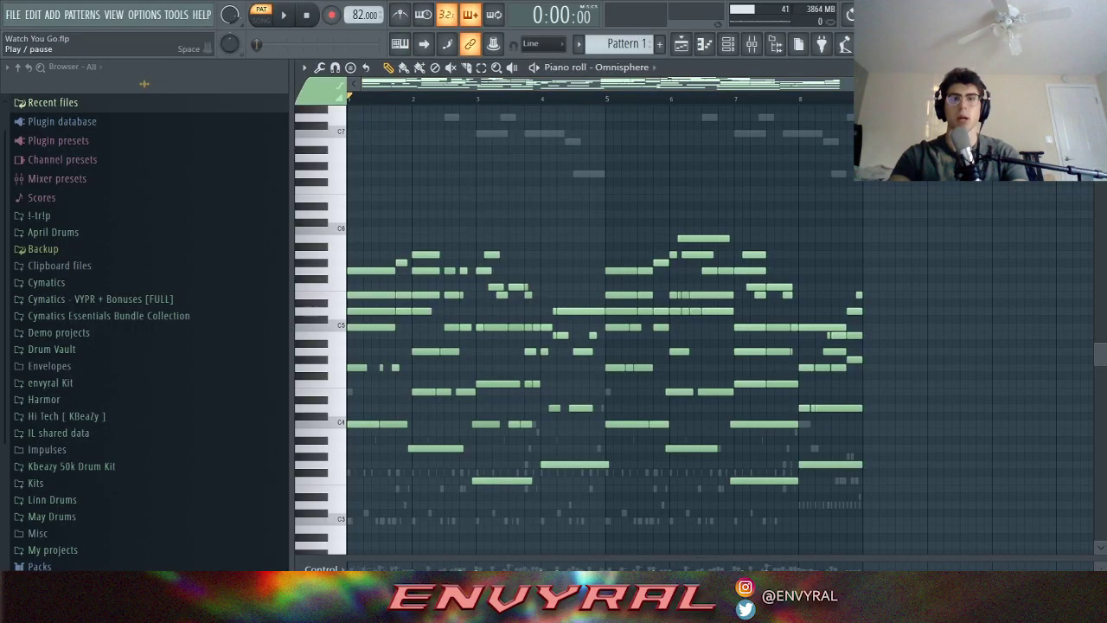
Step: Play back Pattern 1 with the Omnisphere notes shown, stop playback, and look over the chord and melody notes across its eight bars
click(284, 15)
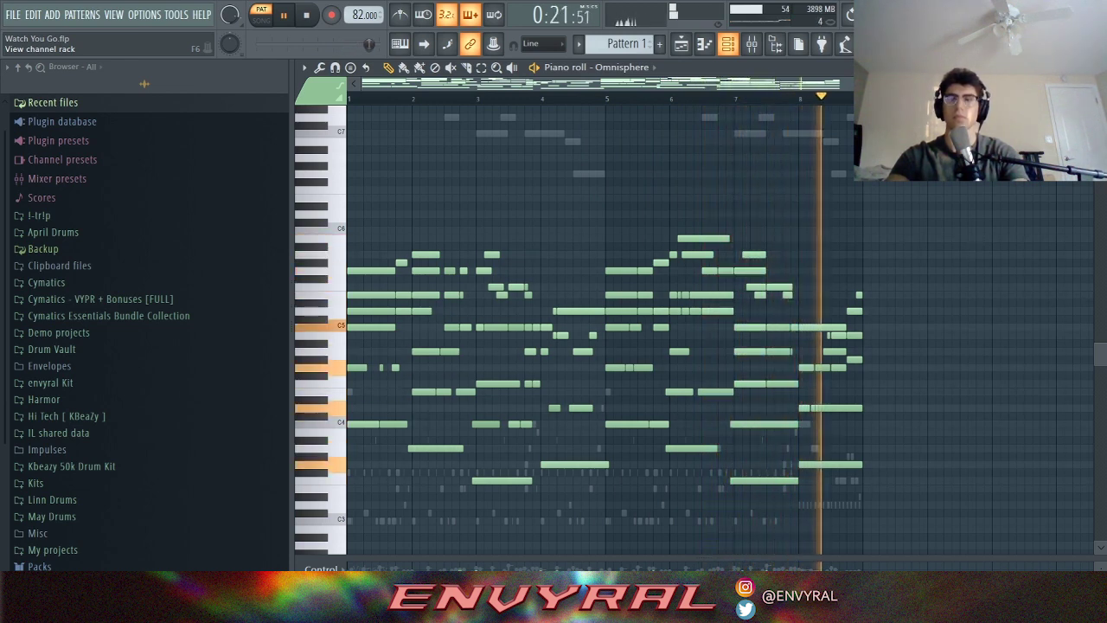
click(306, 15)
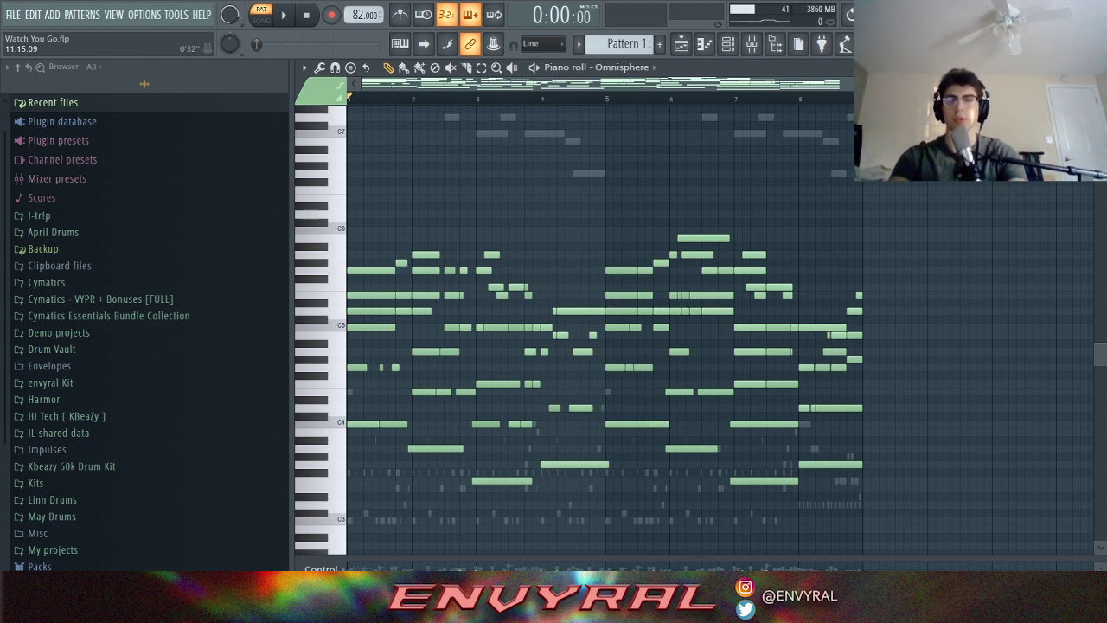
click(728, 44)
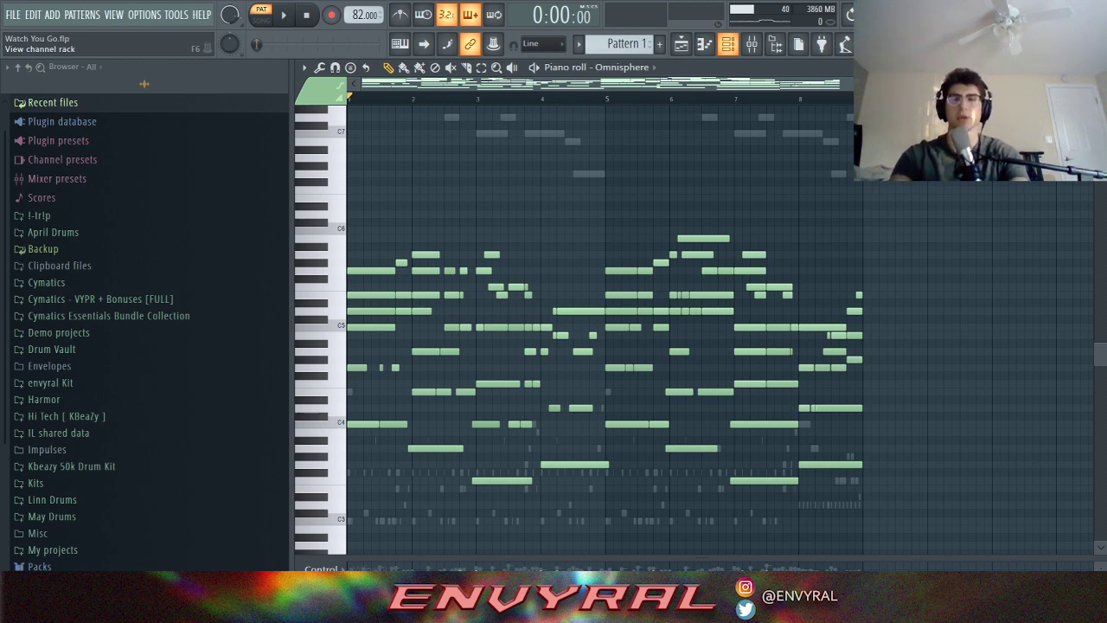
click(728, 44)
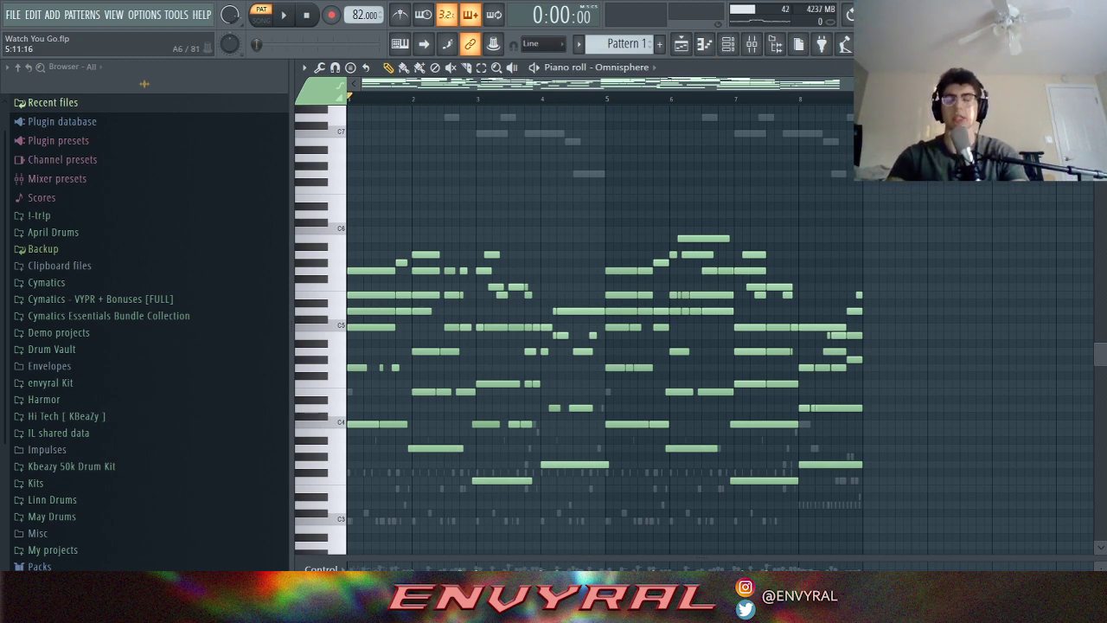
click(728, 44)
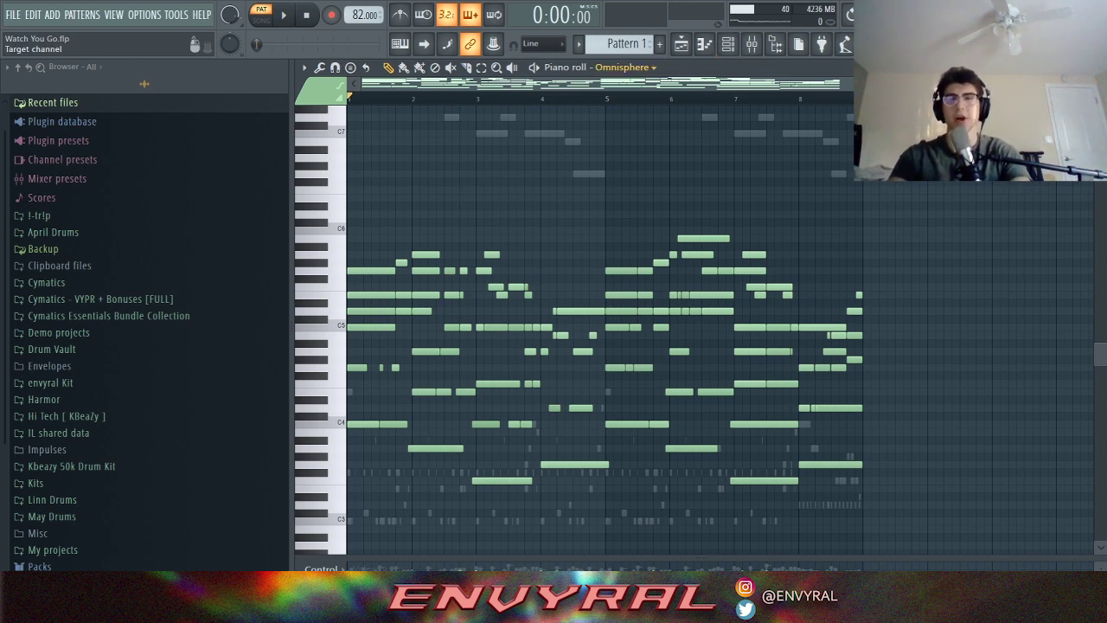
scroll(713, 196, down, 3)
scroll(713, 196, up, 1)
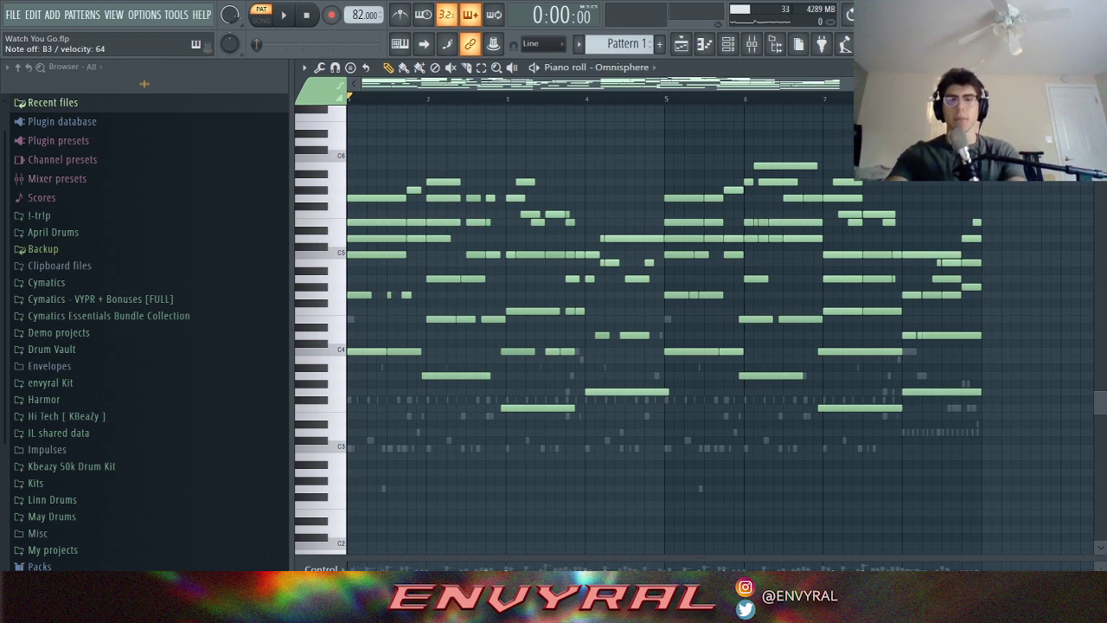
drag(926, 84, 953, 84)
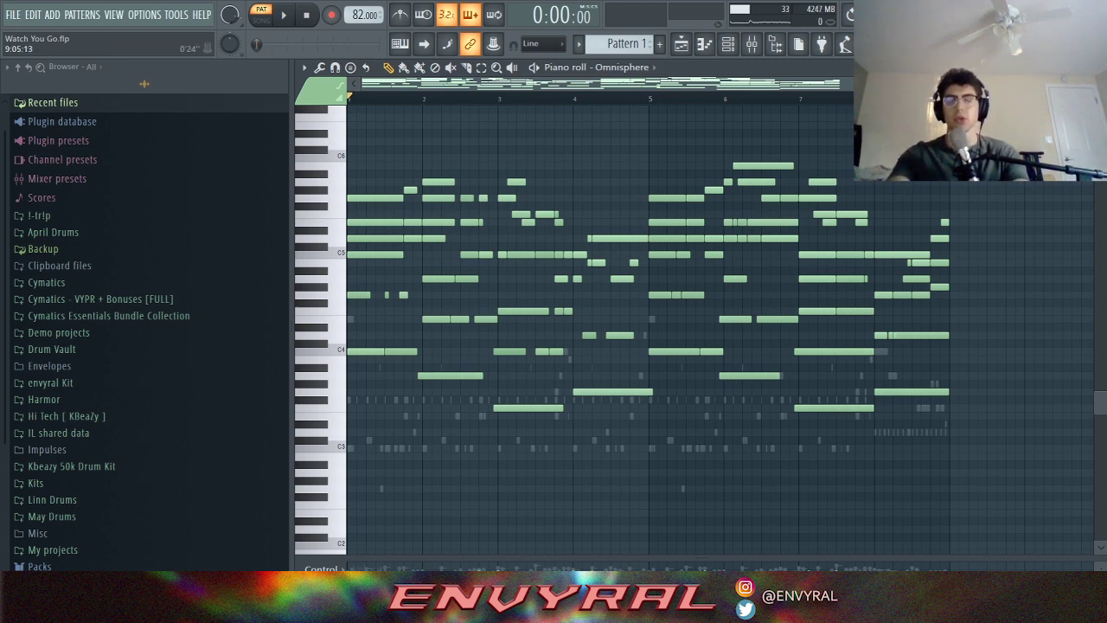
scroll(605, 329, down, 2)
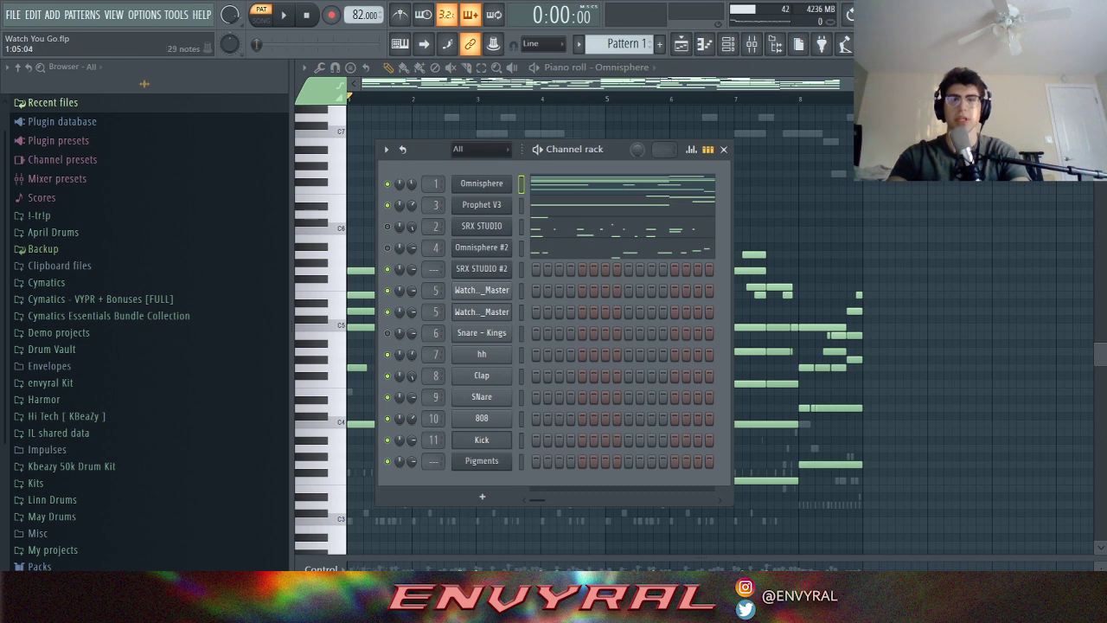
Step: Open the Prophet V3 notes of Pattern 1 in the piano roll and play the melody through, stopping in bar 8
click(623, 205)
scroll(623, 205, up, 4)
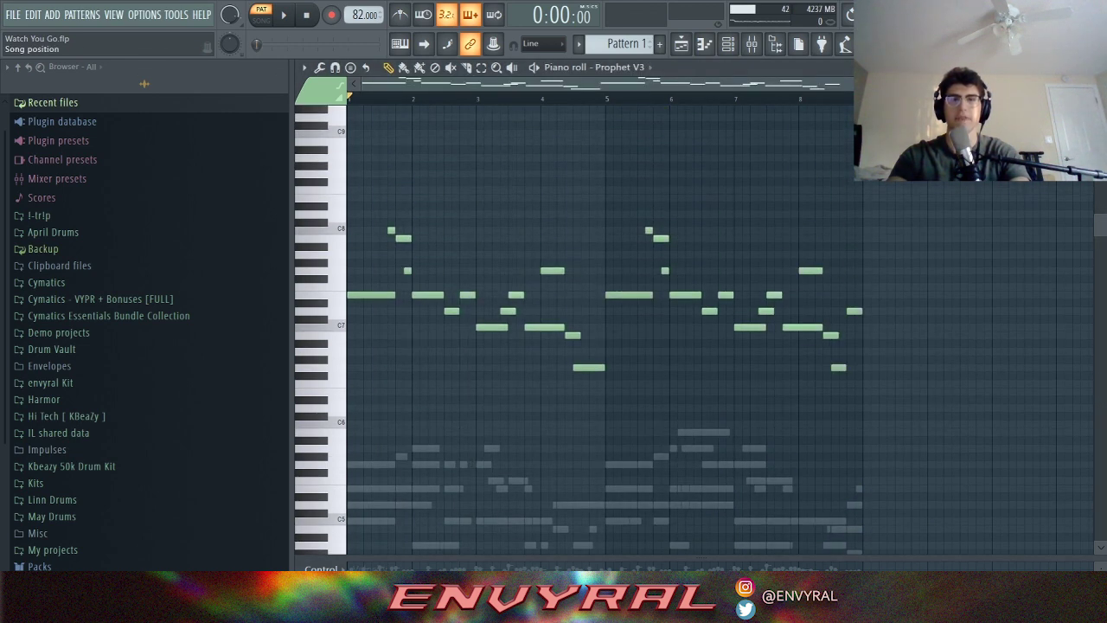
key(space)
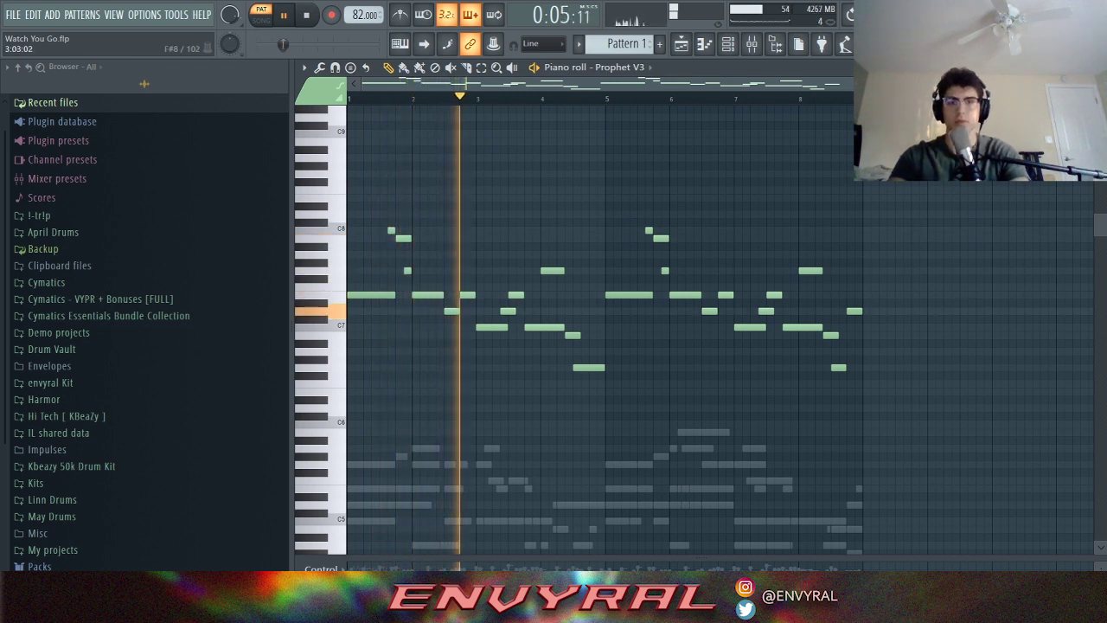
scroll(467, 380, up, 2)
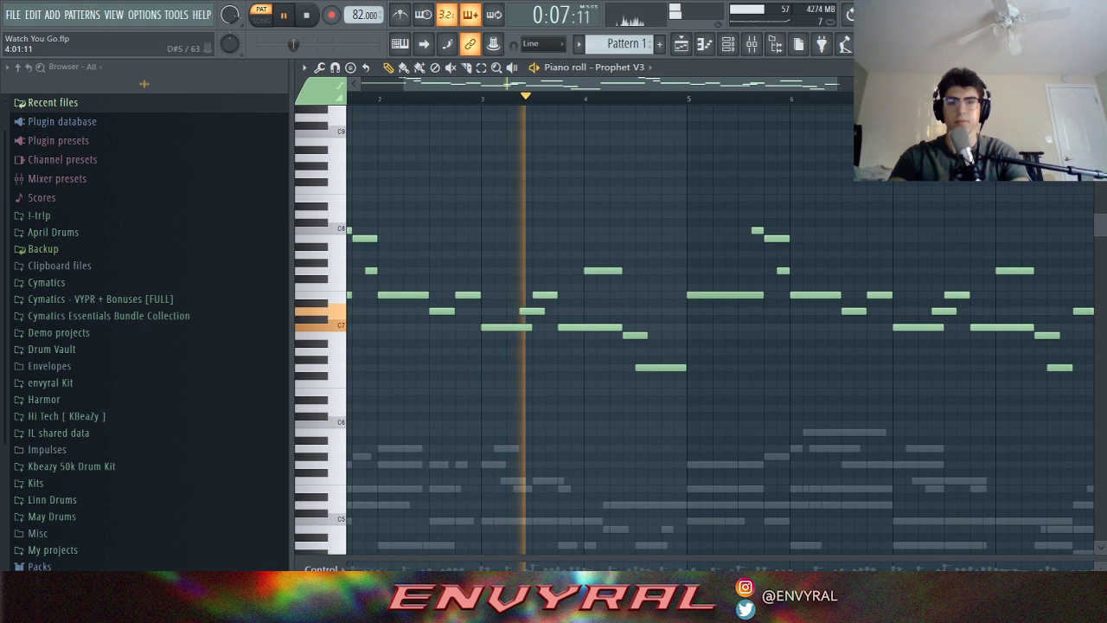
scroll(606, 329, down, 1)
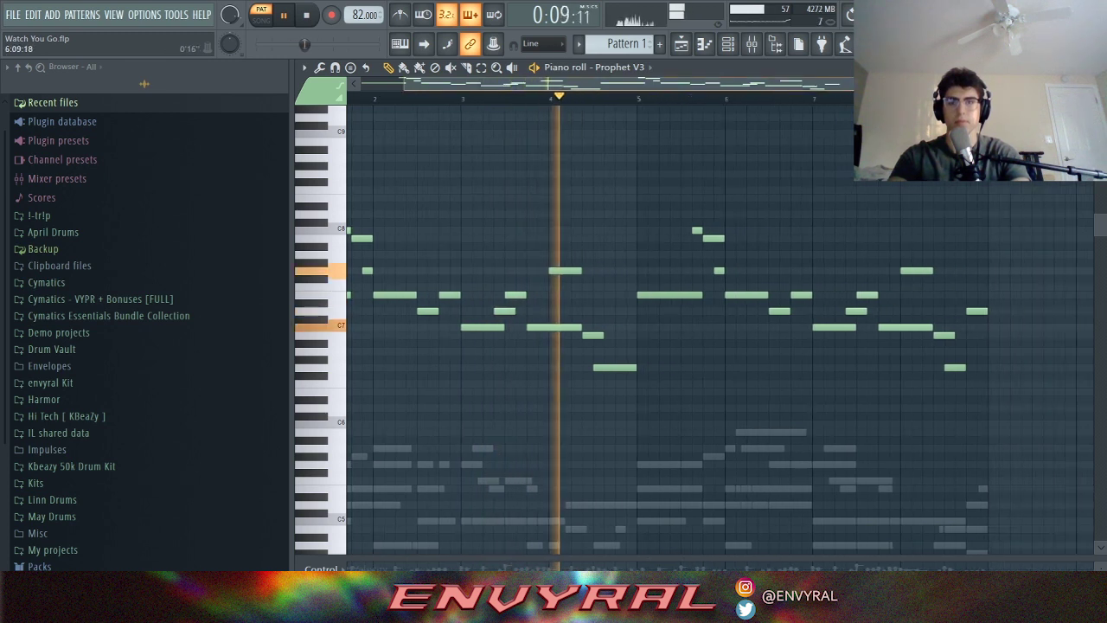
scroll(723, 328, left, 1)
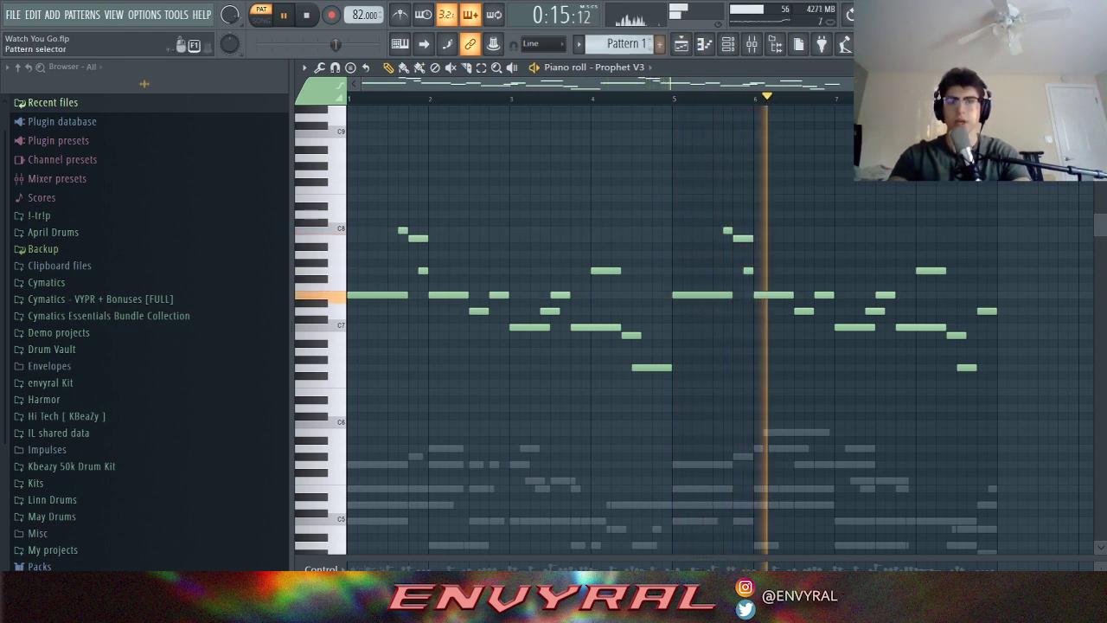
key(F6)
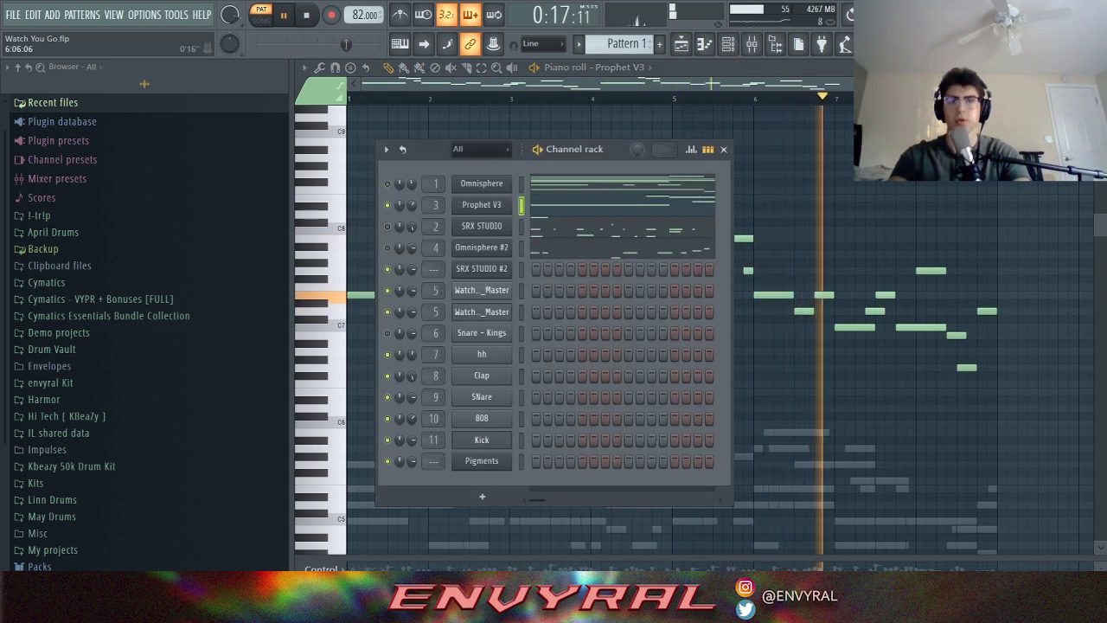
key(F6)
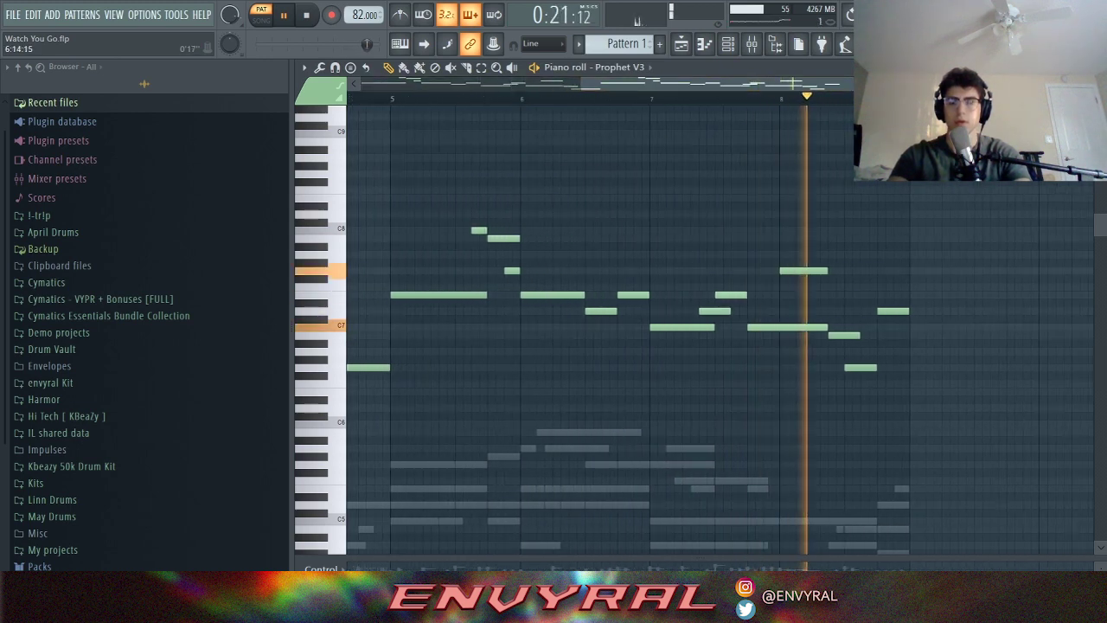
key(space)
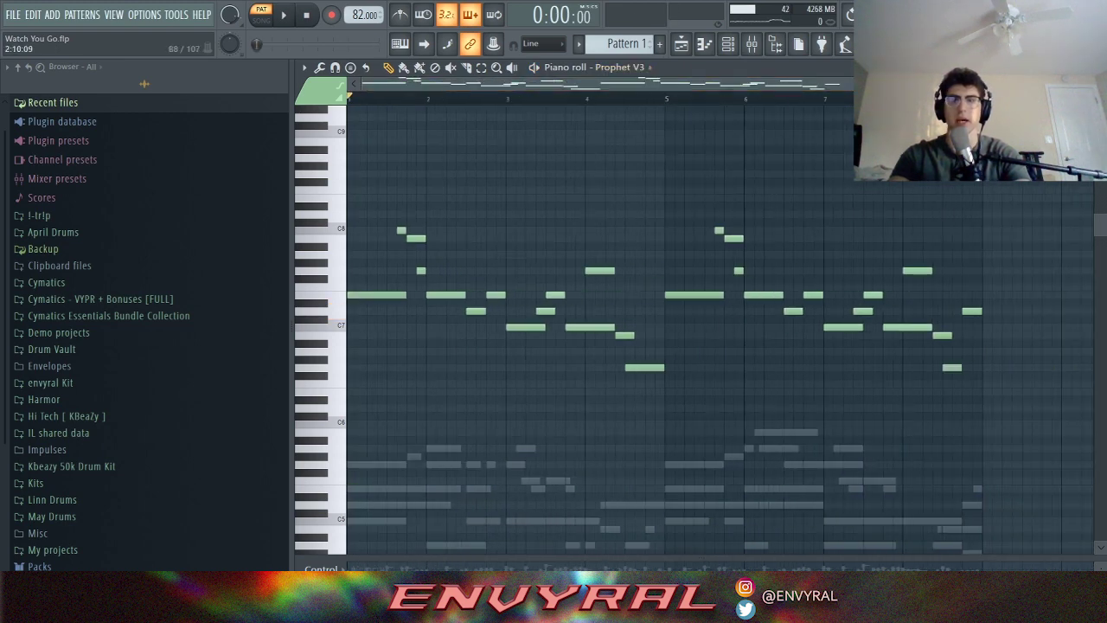
Step: Open the Omnisphere #2 notes of Pattern 1 in the piano roll, examine them, and listen to the part
click(728, 43)
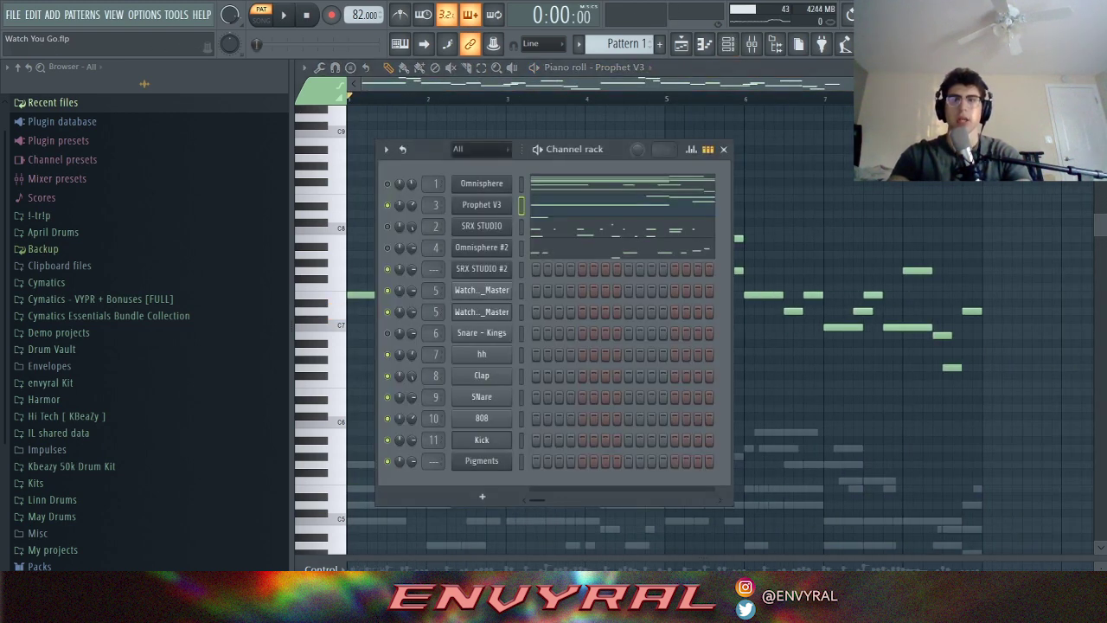
click(605, 248)
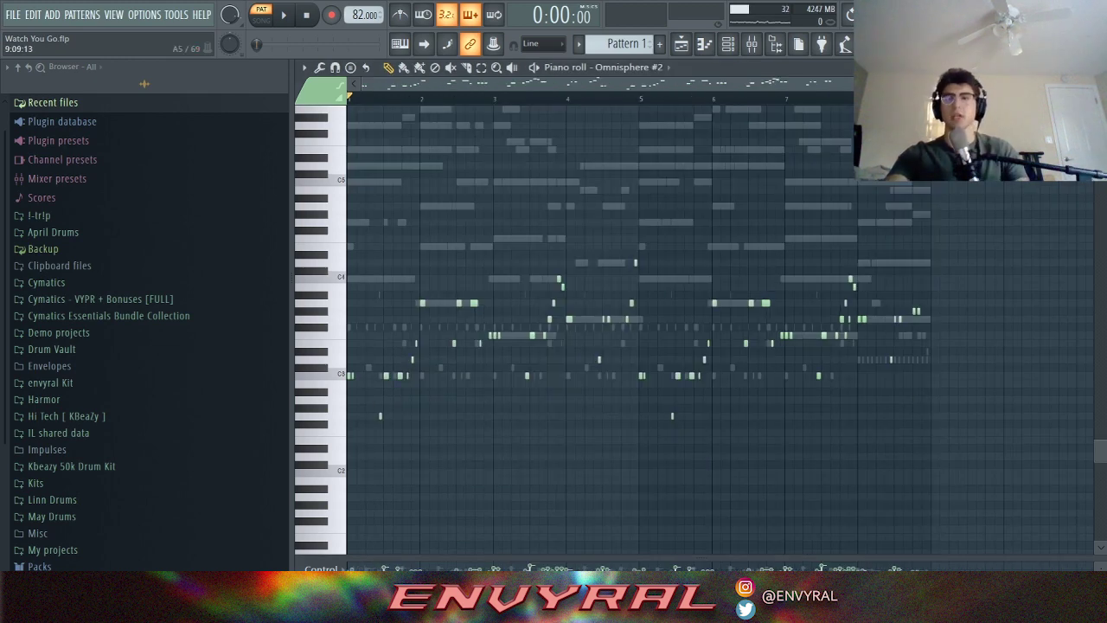
scroll(968, 85, down, 1)
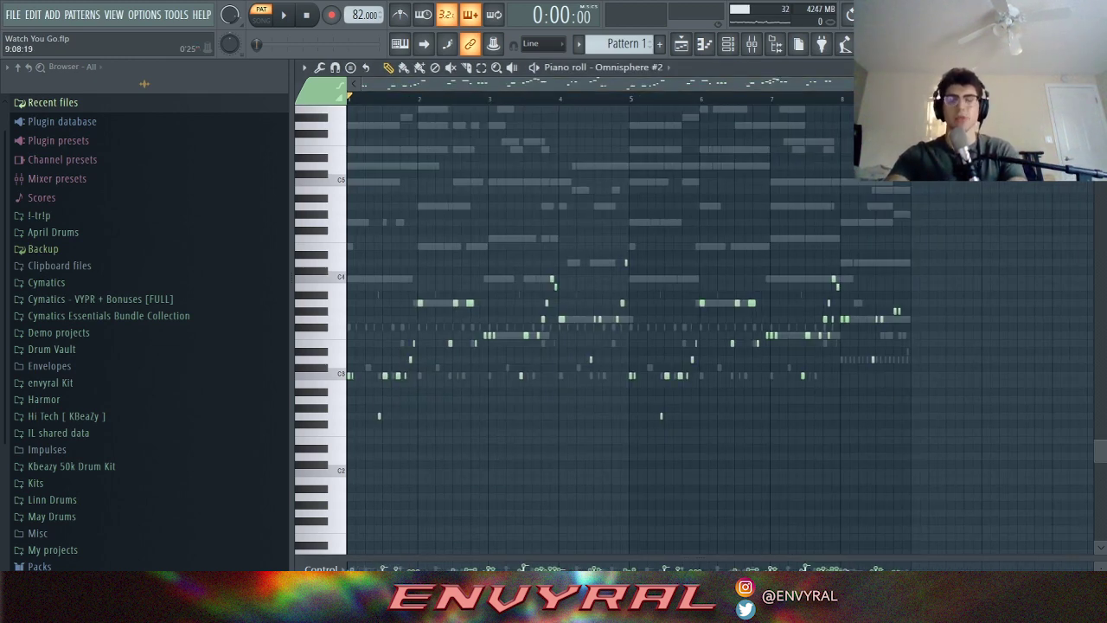
scroll(605, 84, up, 1)
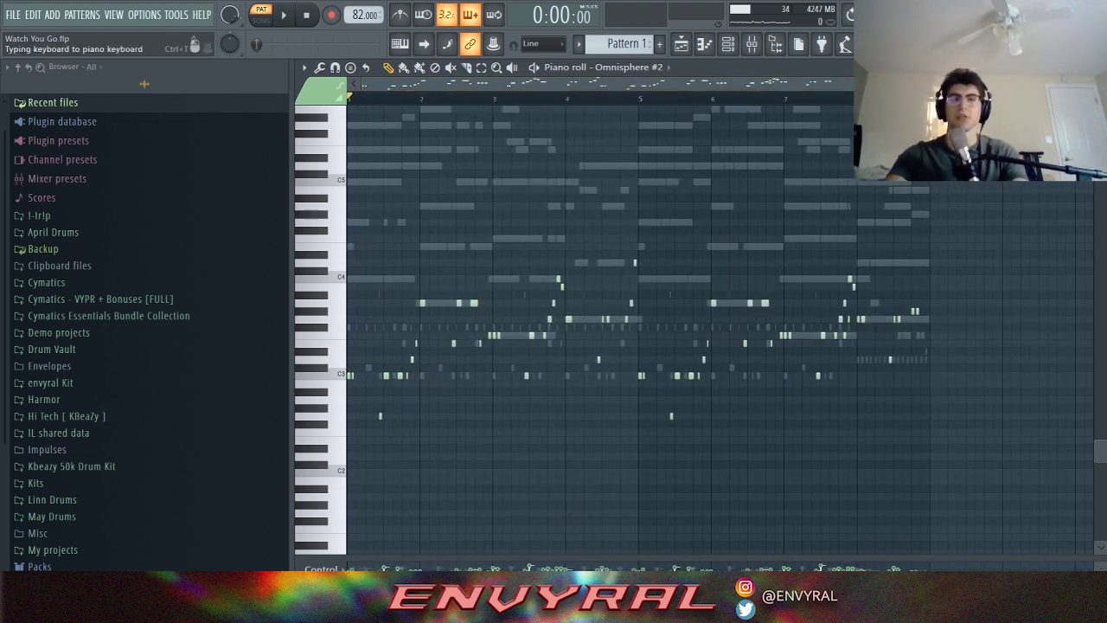
drag(975, 84, 672, 84)
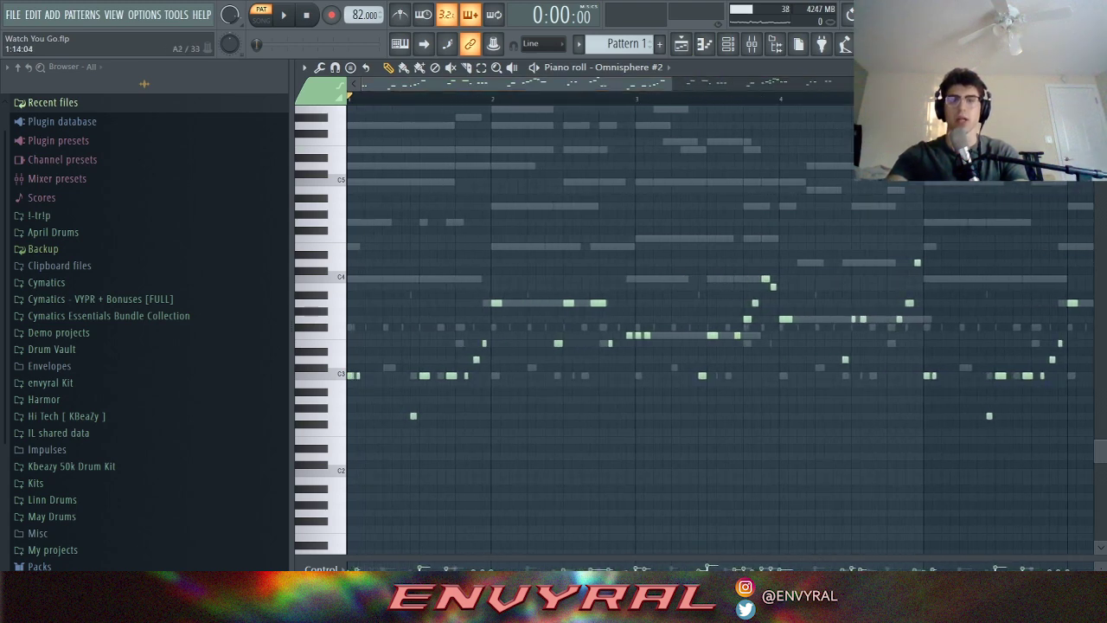
key(space)
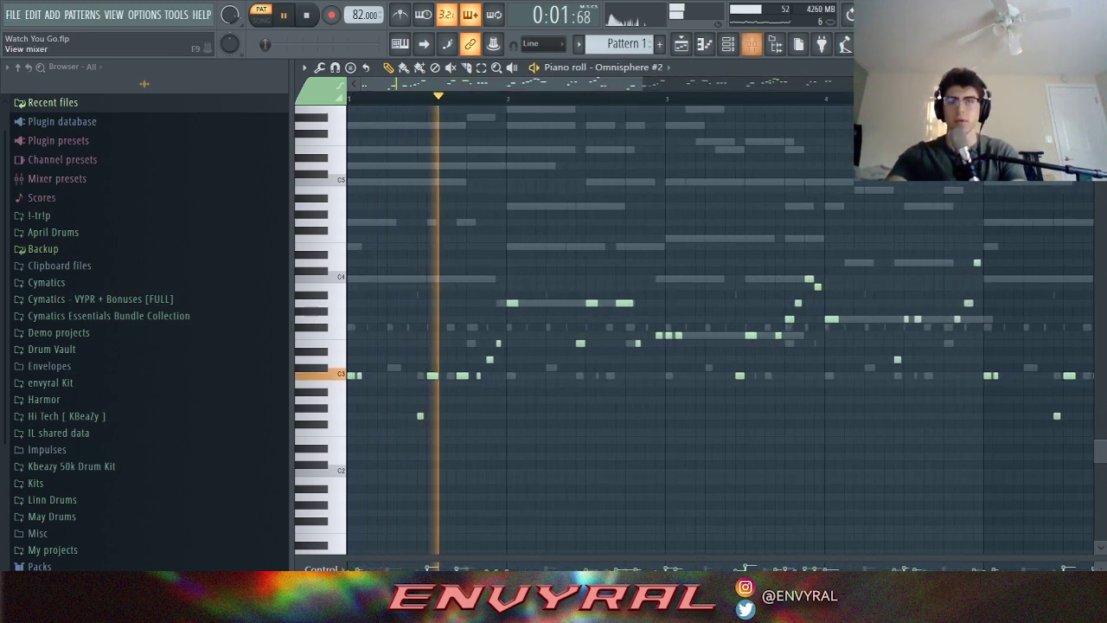
key(F6)
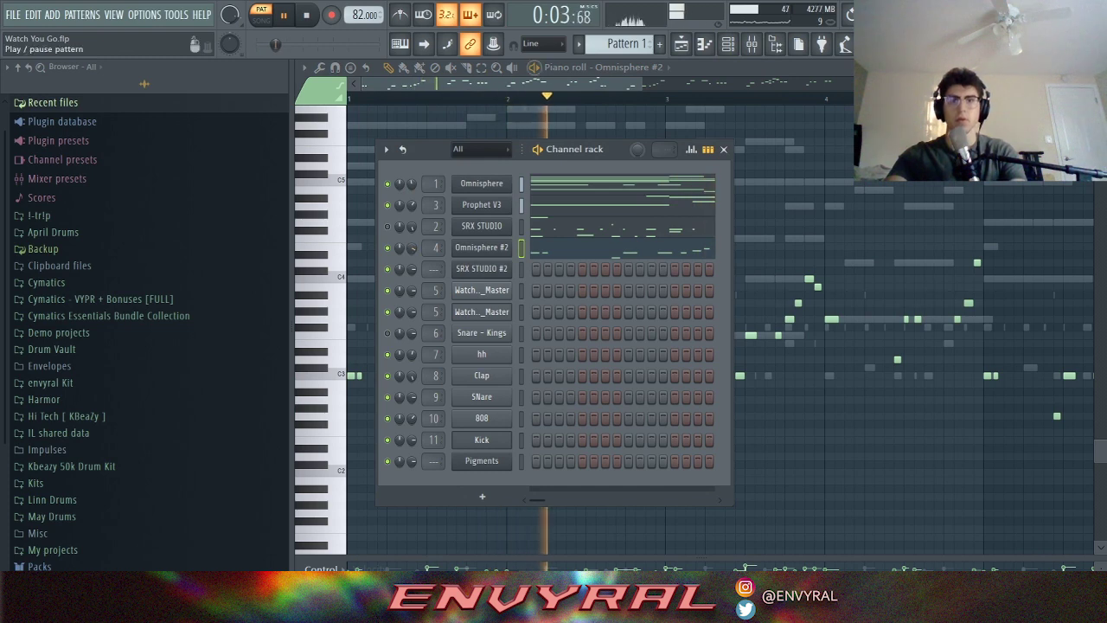
key(F6)
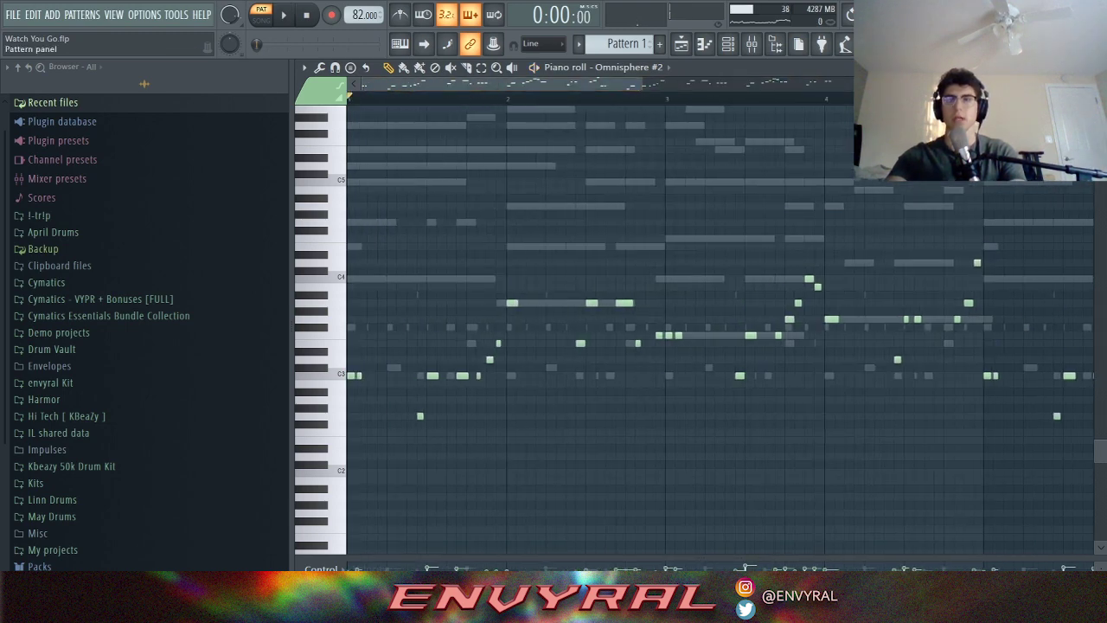
scroll(891, 157, down, 3)
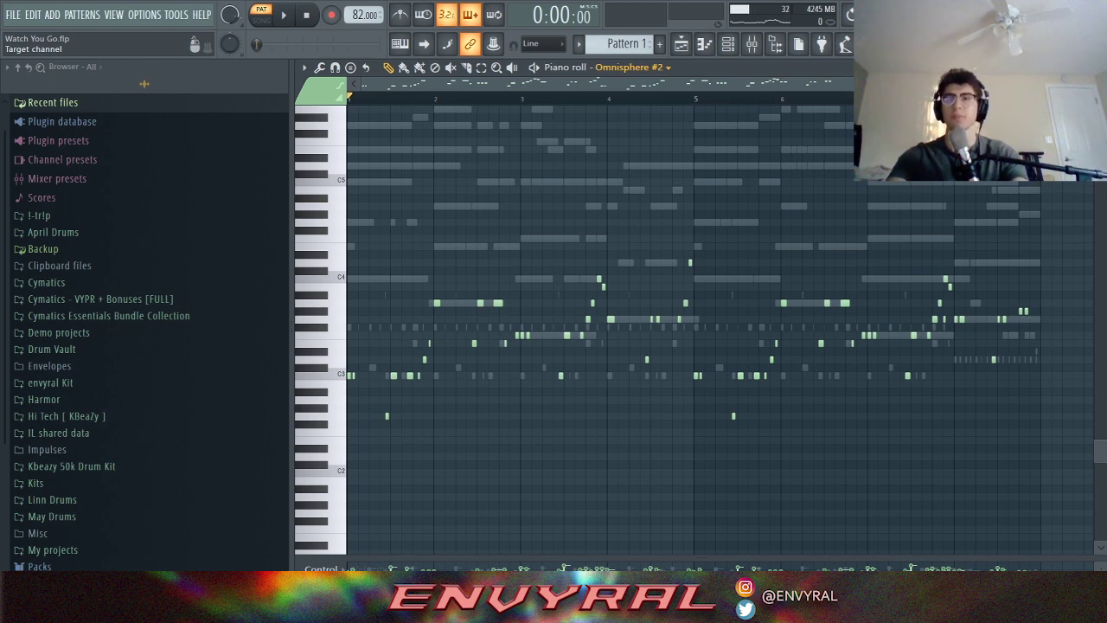
Step: Open the SRX STUDIO notes of Pattern 1 in the piano roll, examine them, and play the part into bar 8 before stopping
click(728, 44)
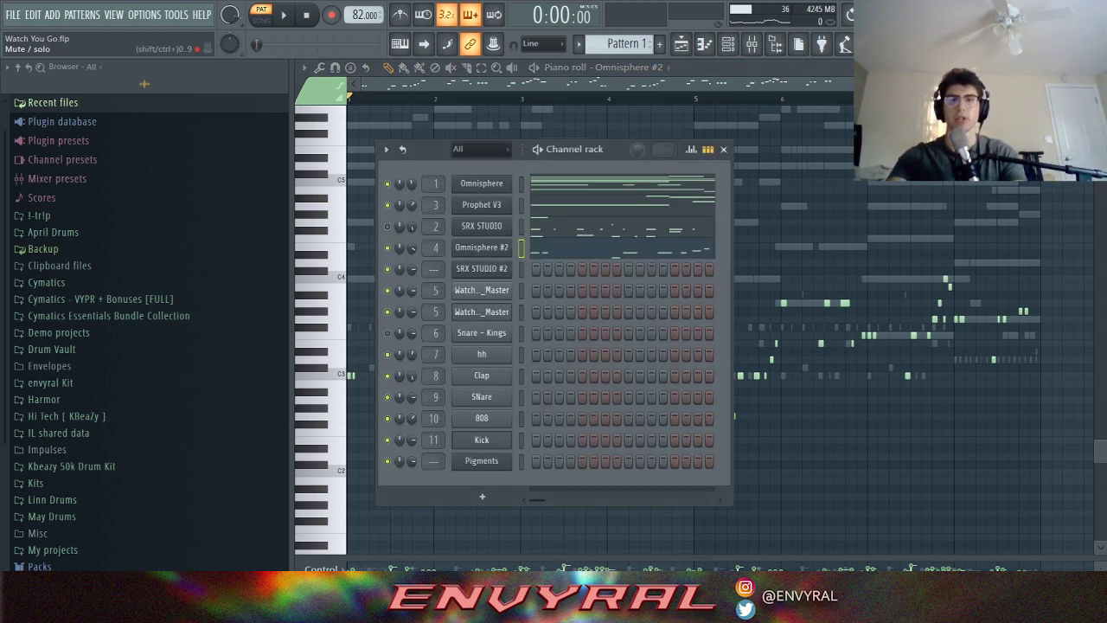
click(562, 226)
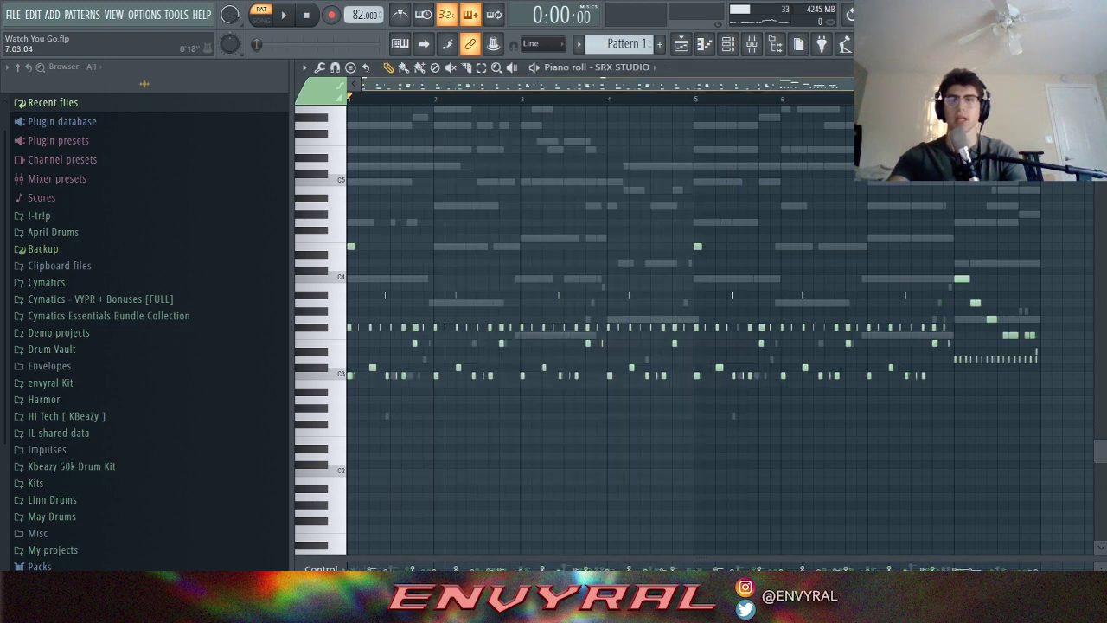
scroll(884, 328, down, 1)
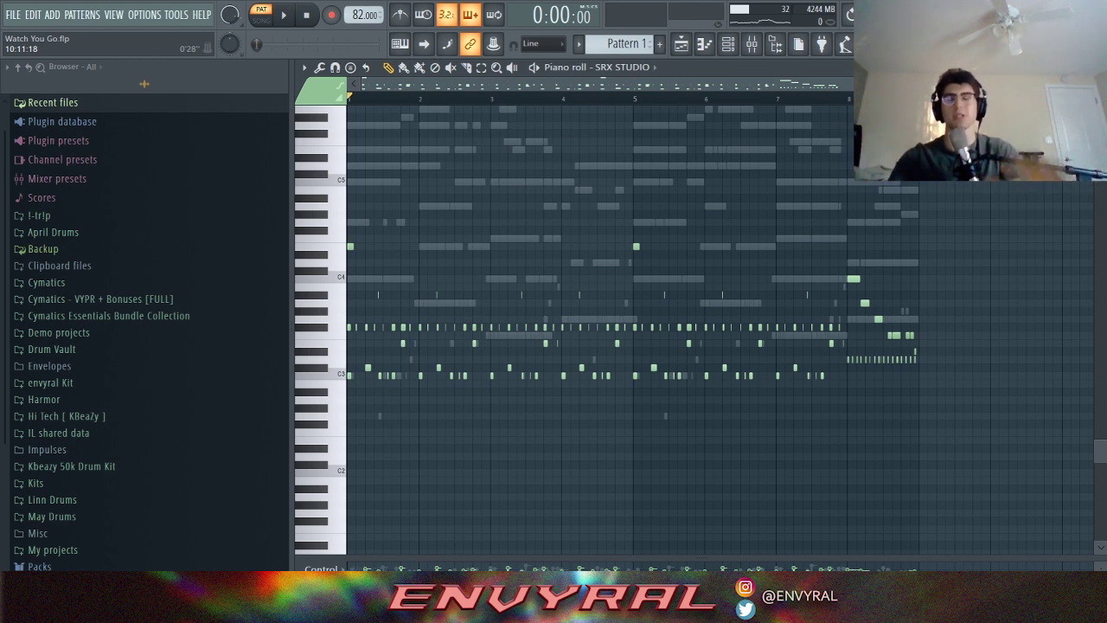
mouse_move(988, 84)
mouse_down()
mouse_move(956, 84)
mouse_move(983, 84)
mouse_up()
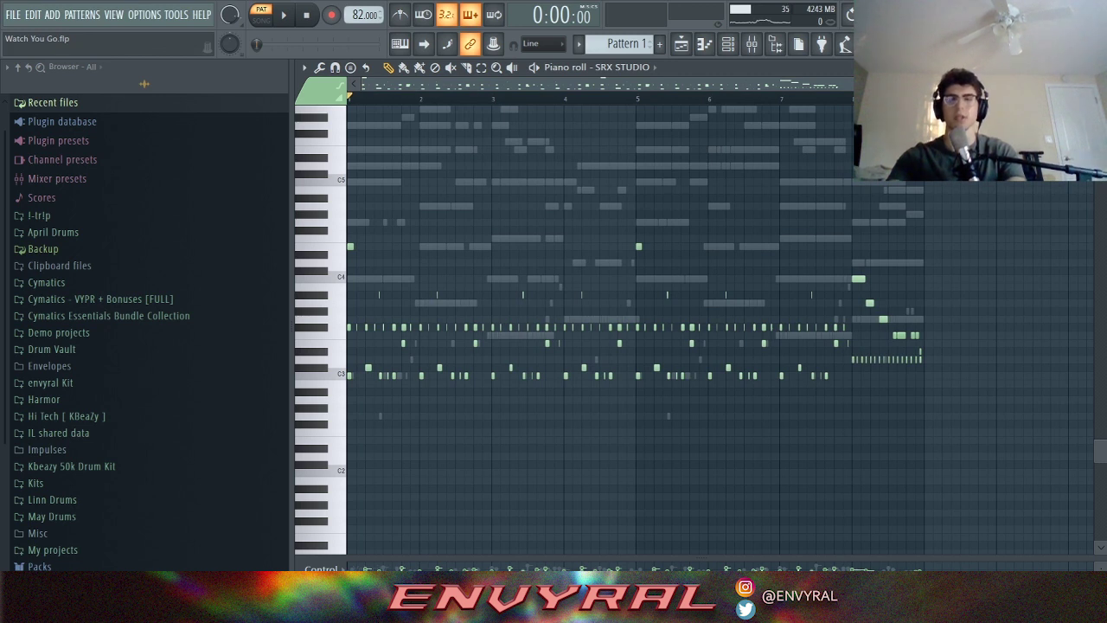
scroll(596, 329, up, 2)
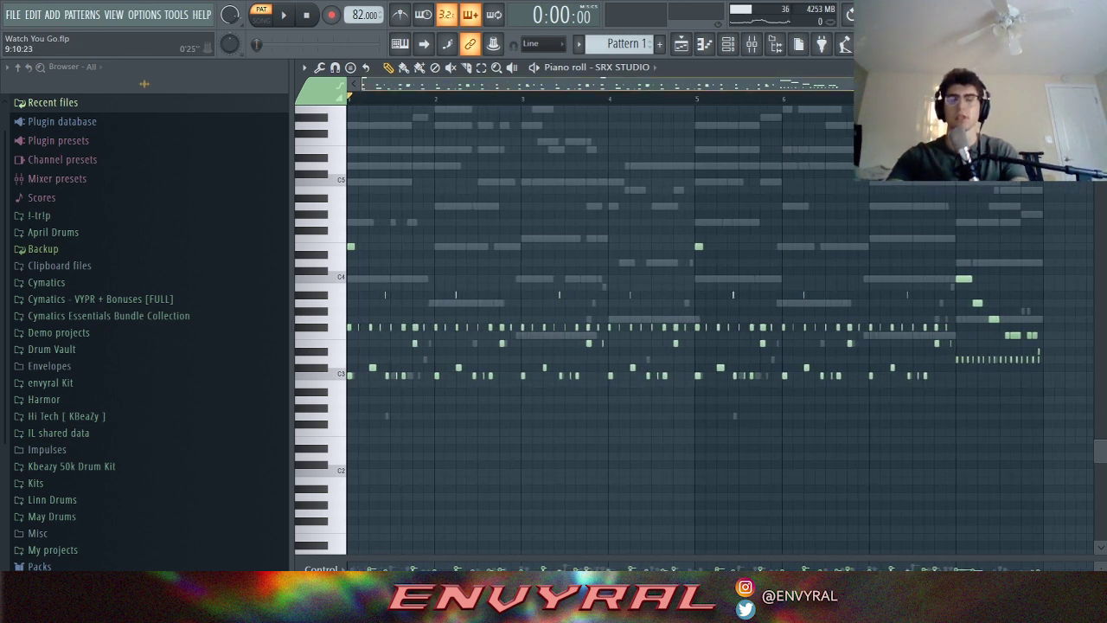
drag(919, 83, 925, 84)
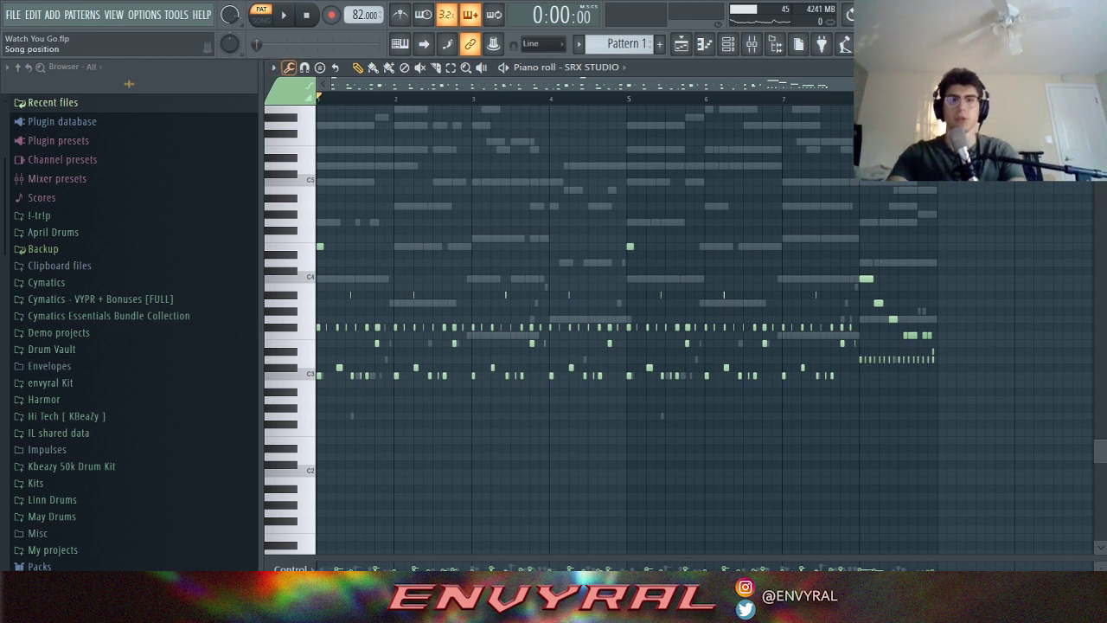
click(284, 15)
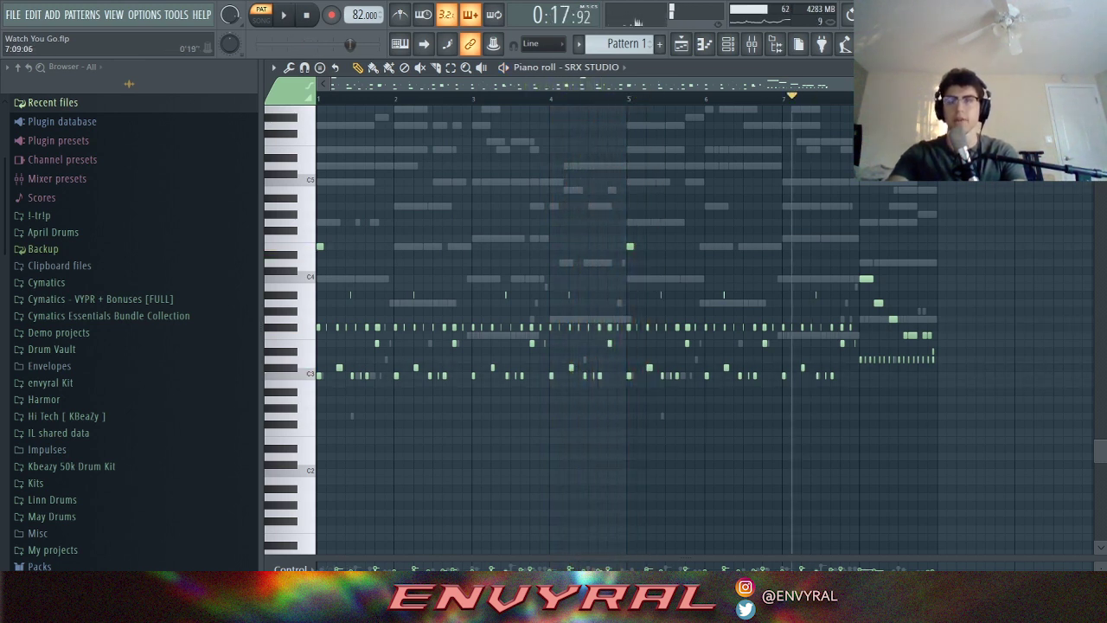
key(space)
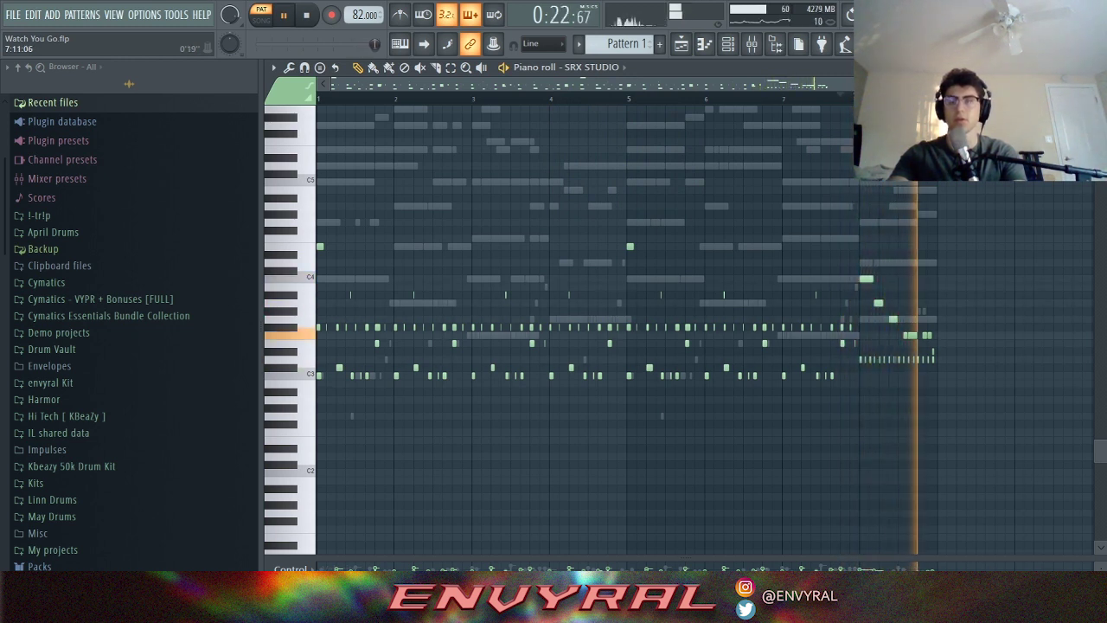
key(space)
click(306, 14)
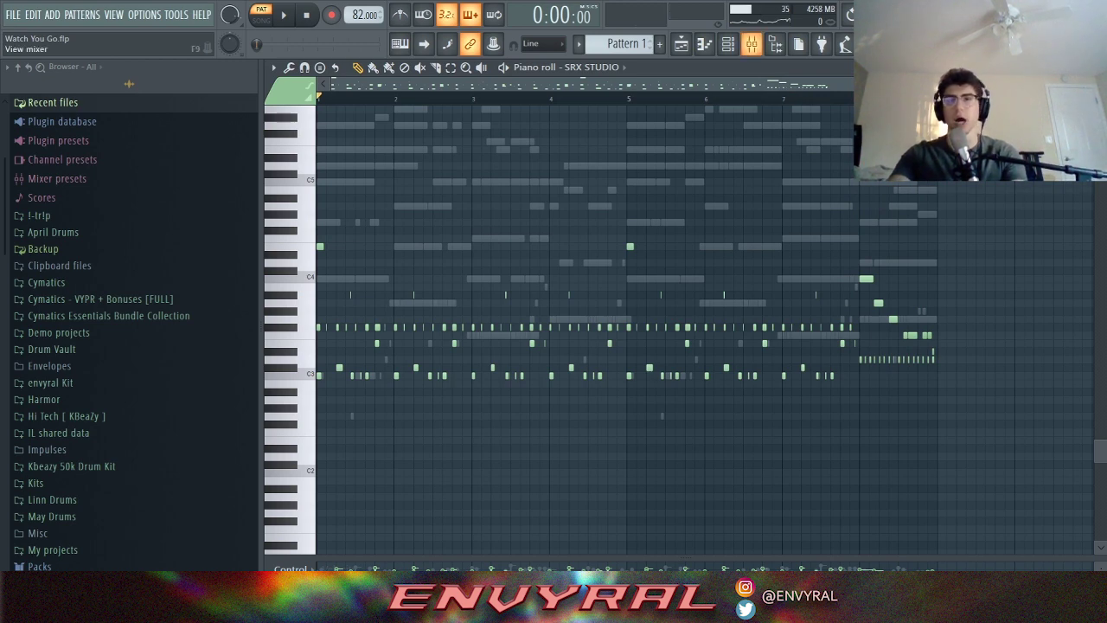
Step: Play Pattern 1 with the mixer shown, lower the SRX STUDIO volume fader to about the Prophet V3 level, and select the Piano track
click(751, 44)
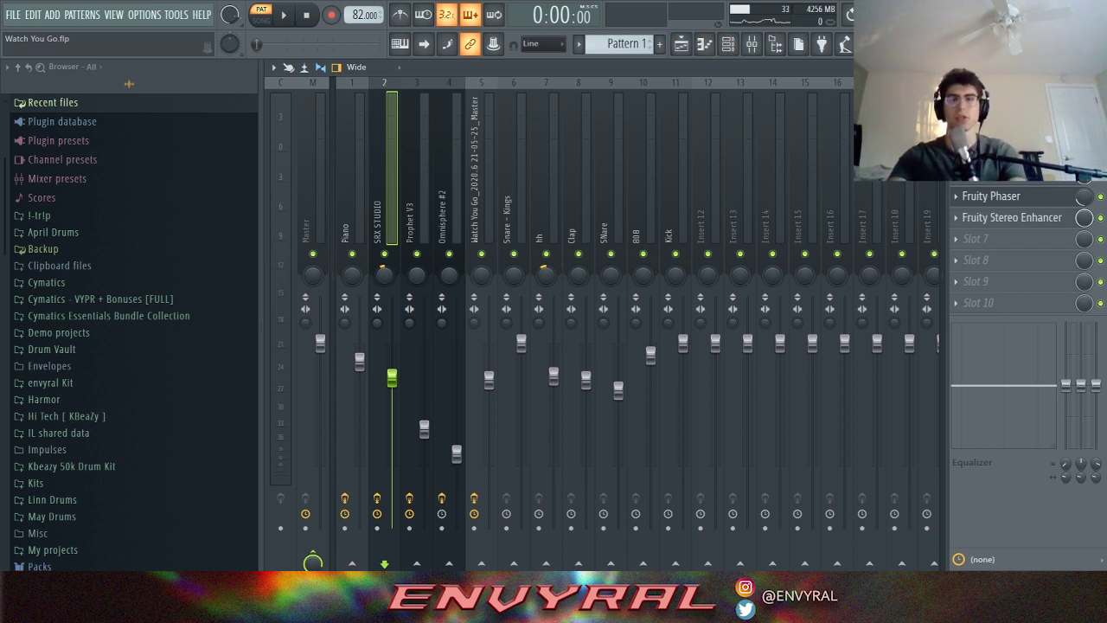
key(space)
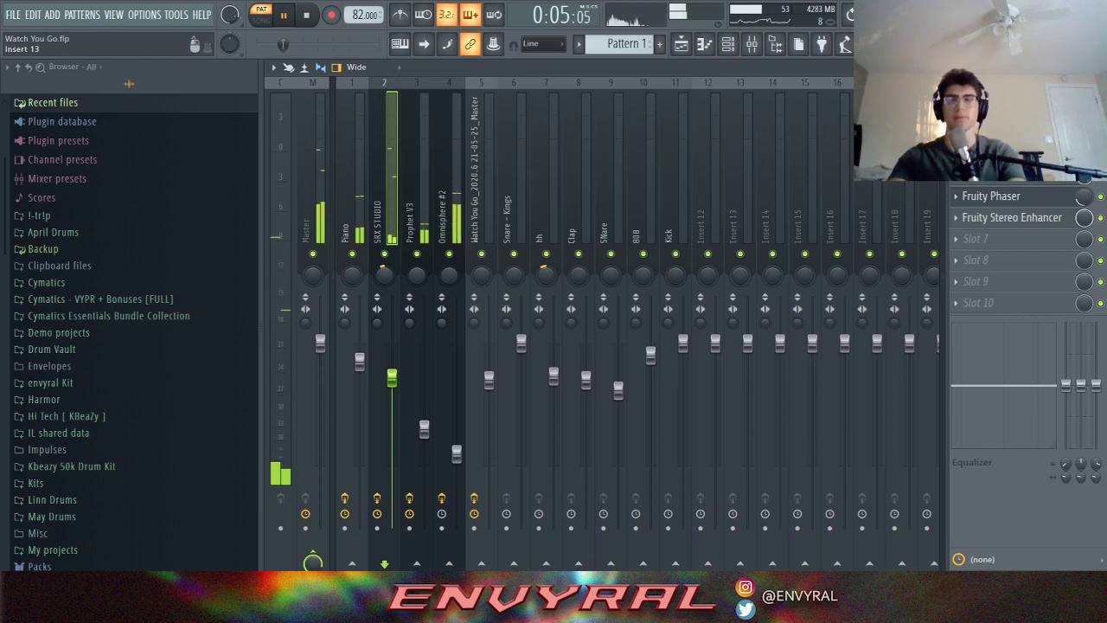
key(F6)
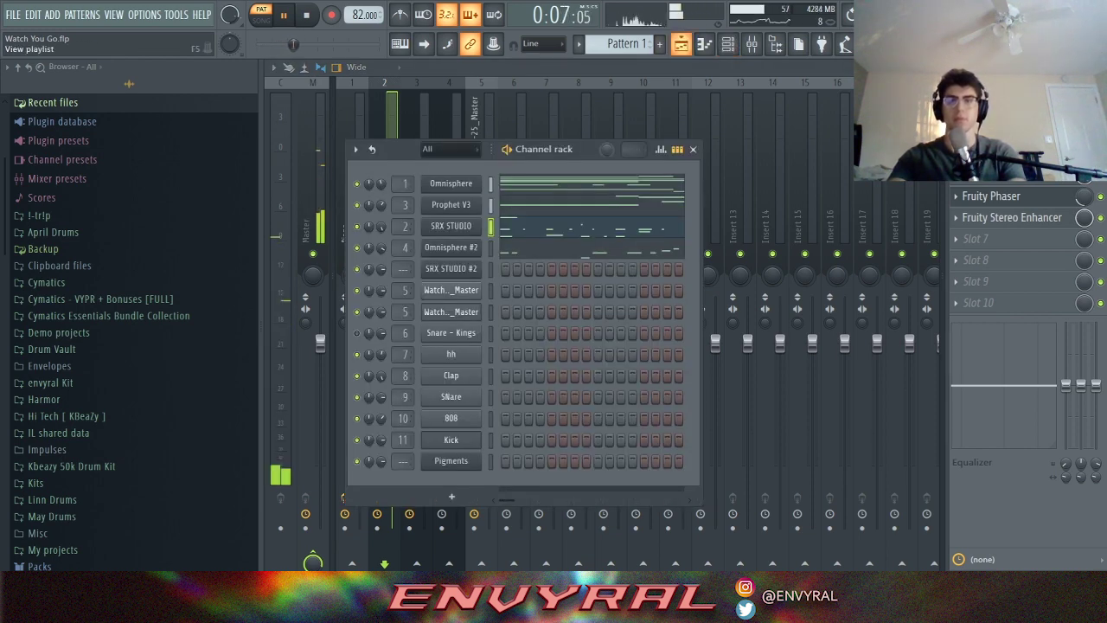
key(F6)
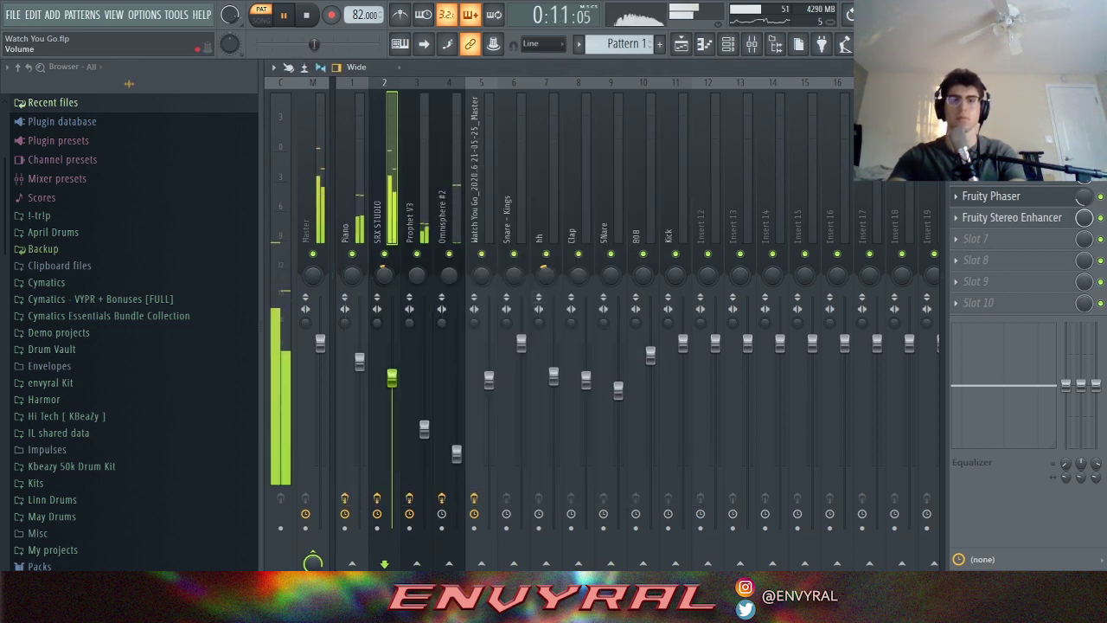
key(space)
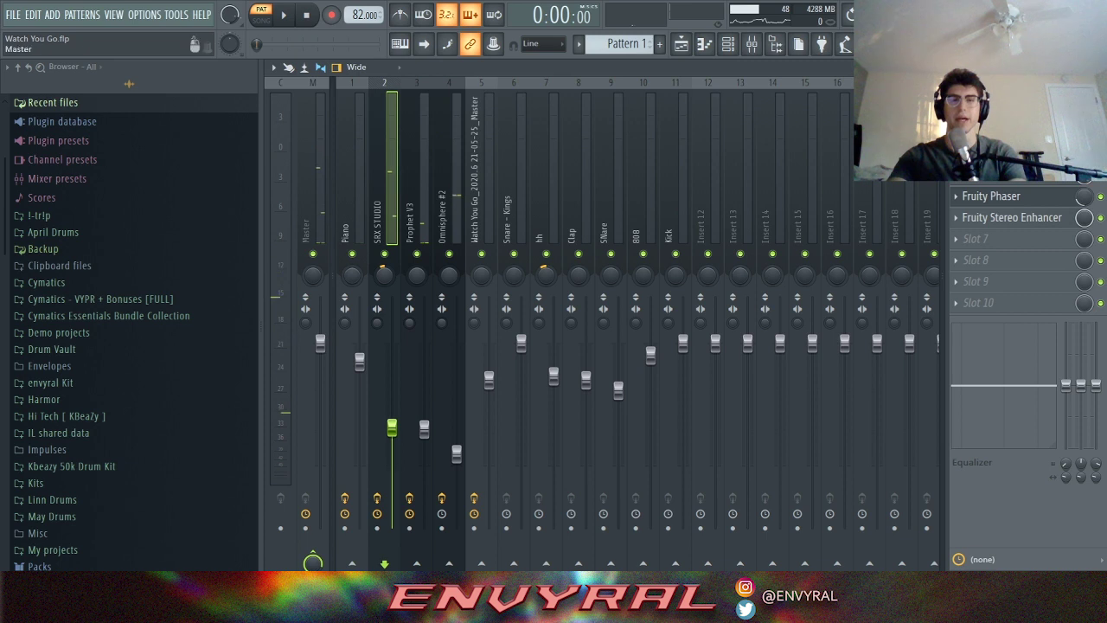
key(space)
key(space)
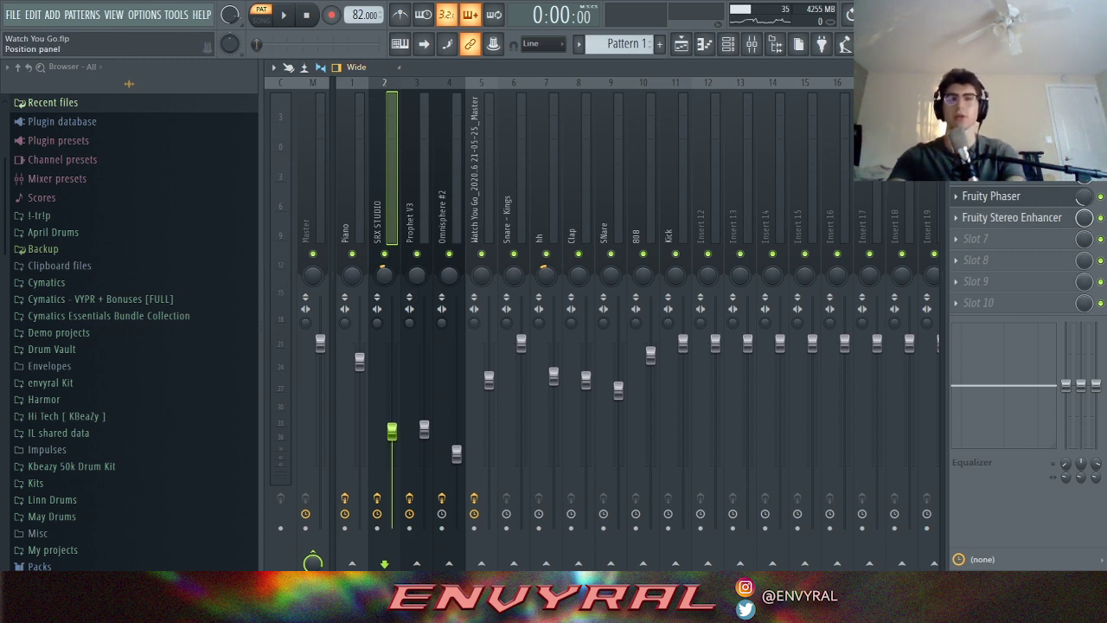
click(351, 204)
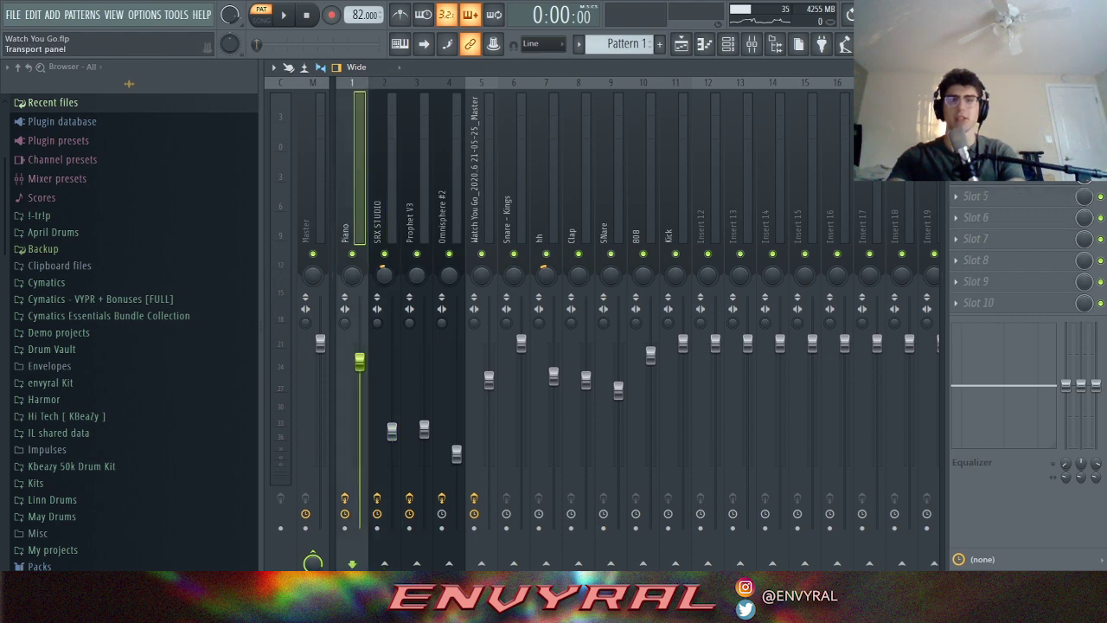
Step: Show the playlist and play the Pattern 1 clip of Arrangement_2 in song mode into bar 4
click(681, 44)
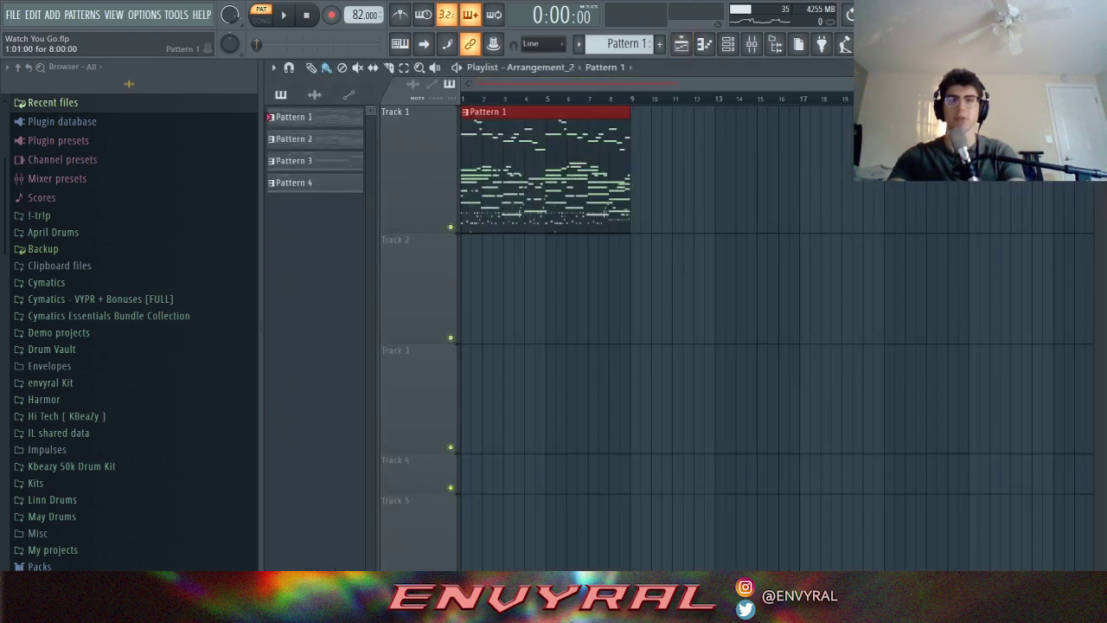
key(space)
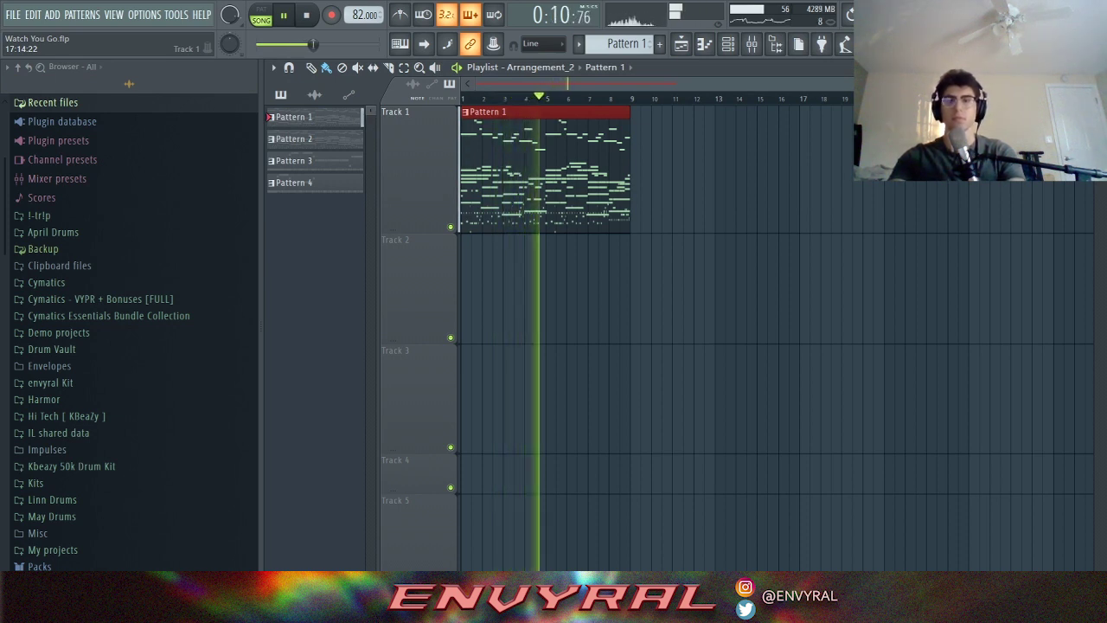
key(space)
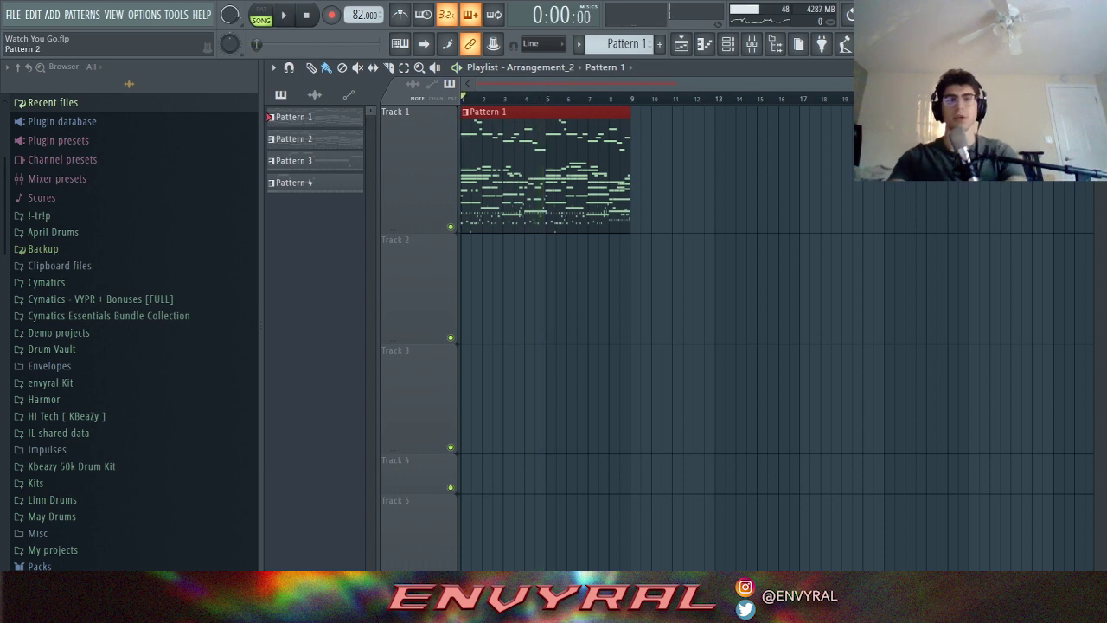
Step: Place Pattern 2 on Track 1 at bar 9, remove the Pattern 1 clip, and listen to Pattern 2
drag(303, 139, 649, 183)
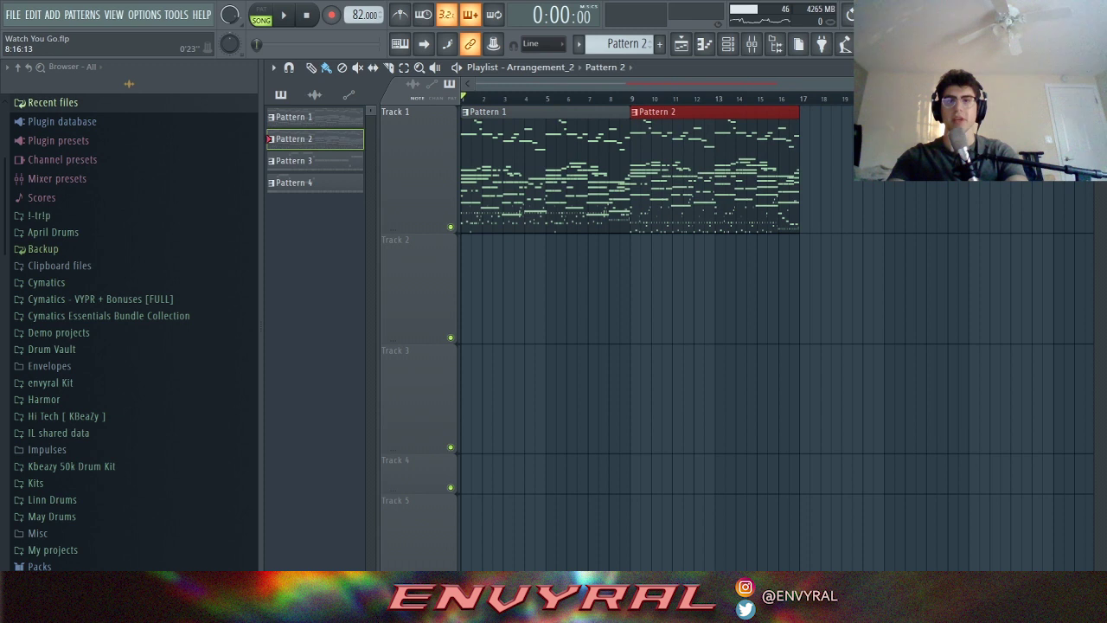
right_click(597, 169)
key(space)
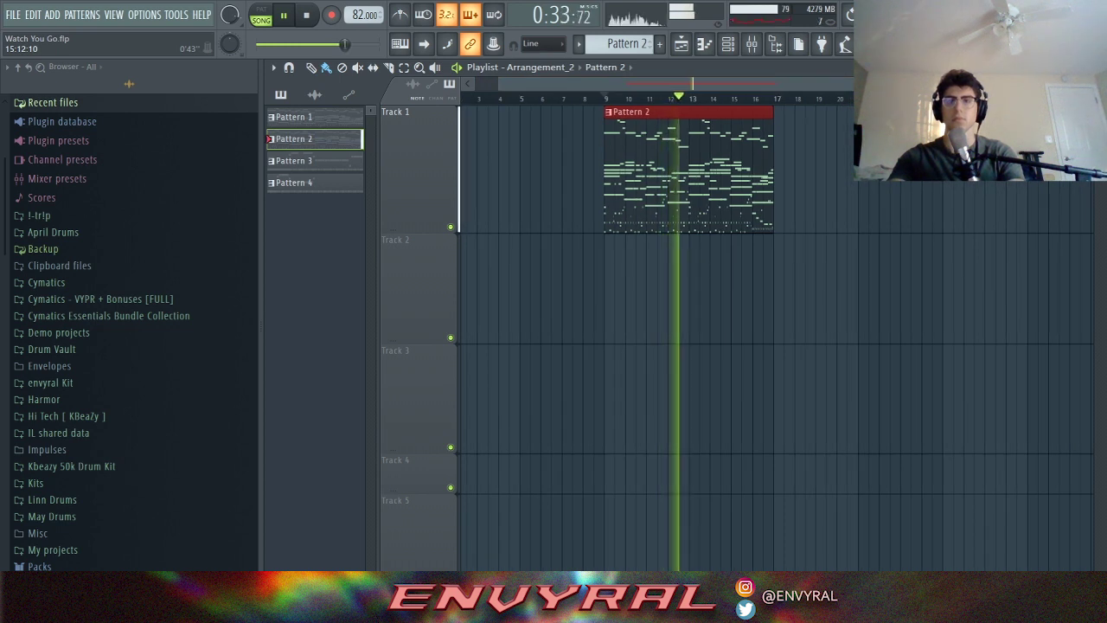
key(space)
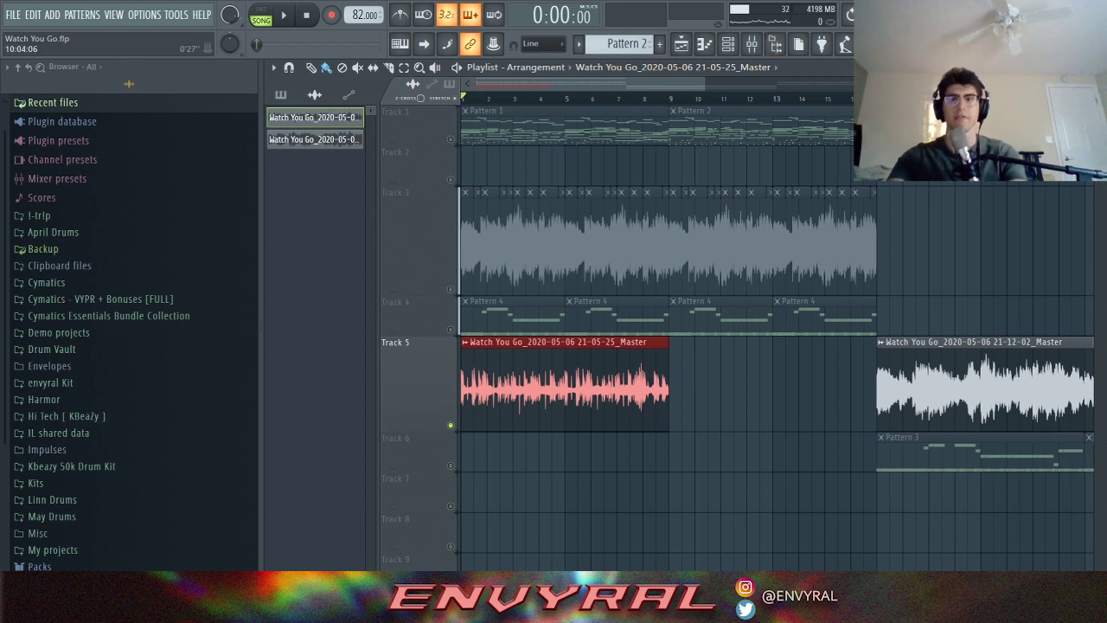
Step: Examine the sampler settings of the Watch You Go 21-05-25 audio clip on Track 5 and listen to the clip
scroll(699, 387, down, 1)
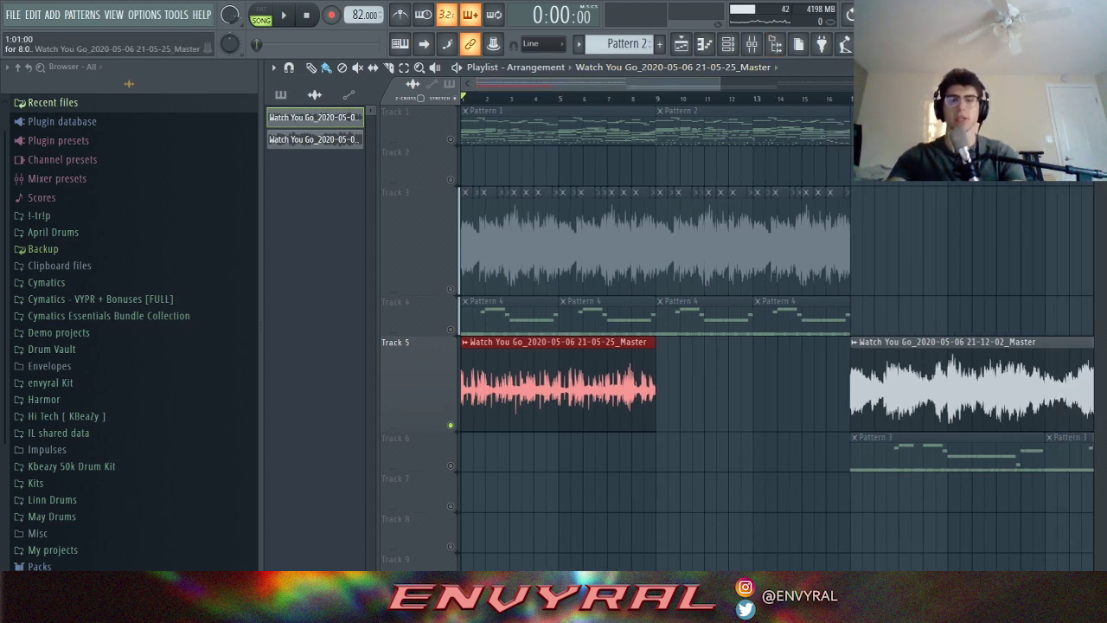
double_click(558, 387)
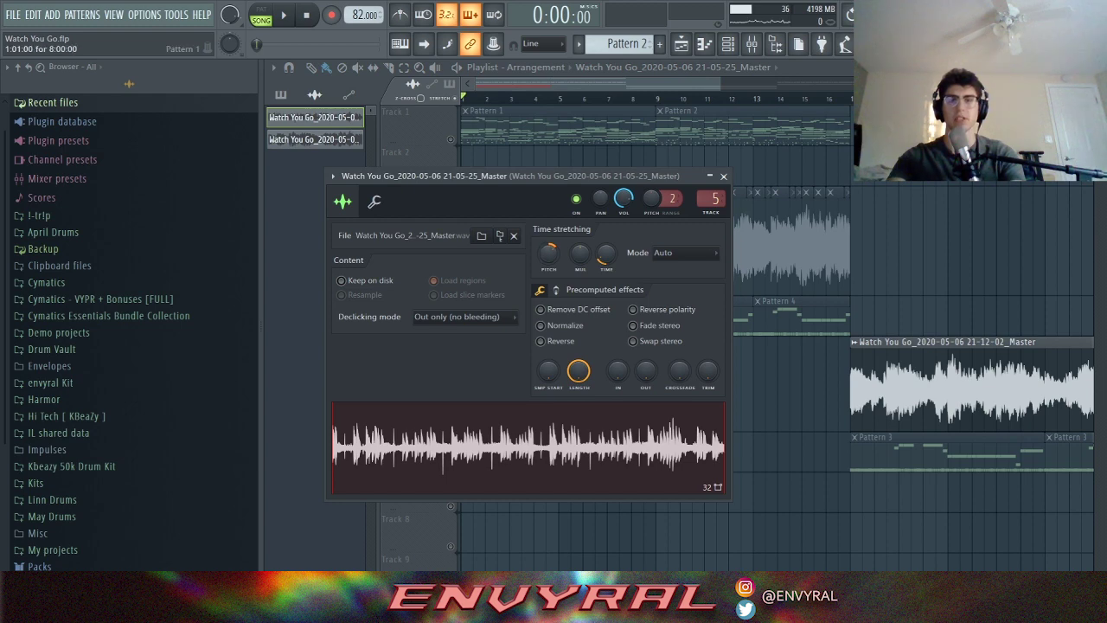
click(723, 176)
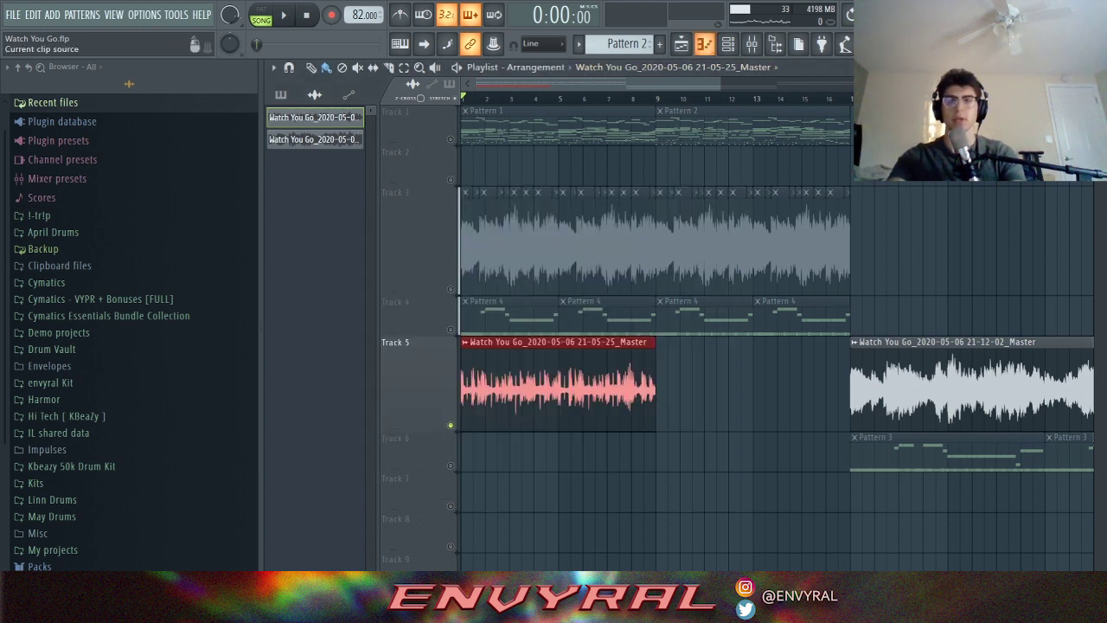
scroll(557, 380, up, 1)
key(space)
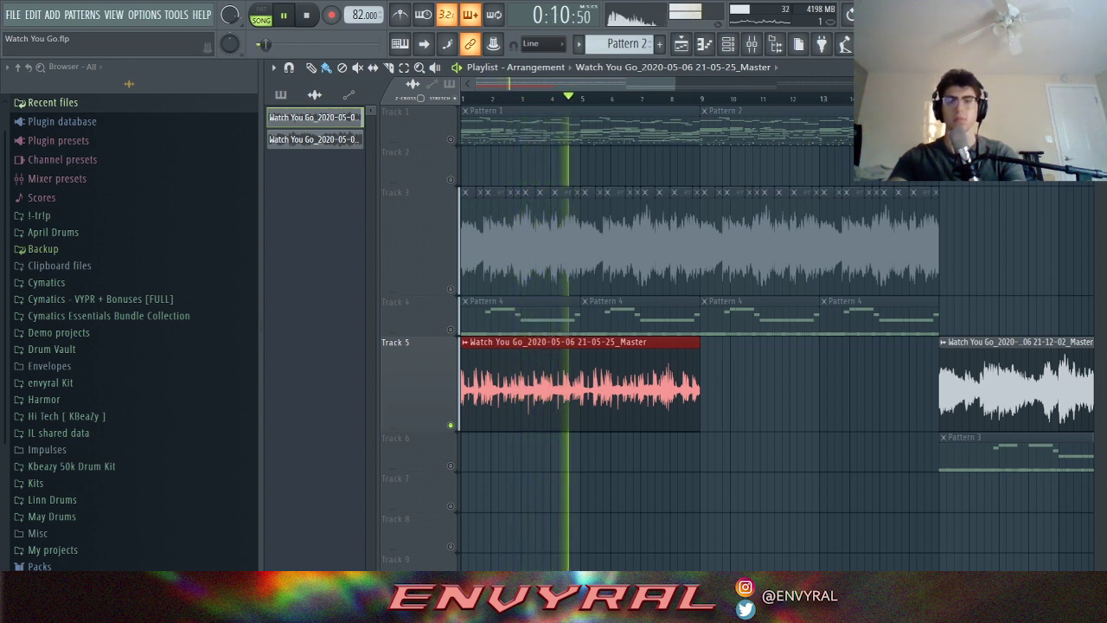
key(space)
Step: Inspect the FabFilter Pro-Q 2 and HalfTime effects on the audio clip's mixer track, and play the clip again in the playlist
key(F9)
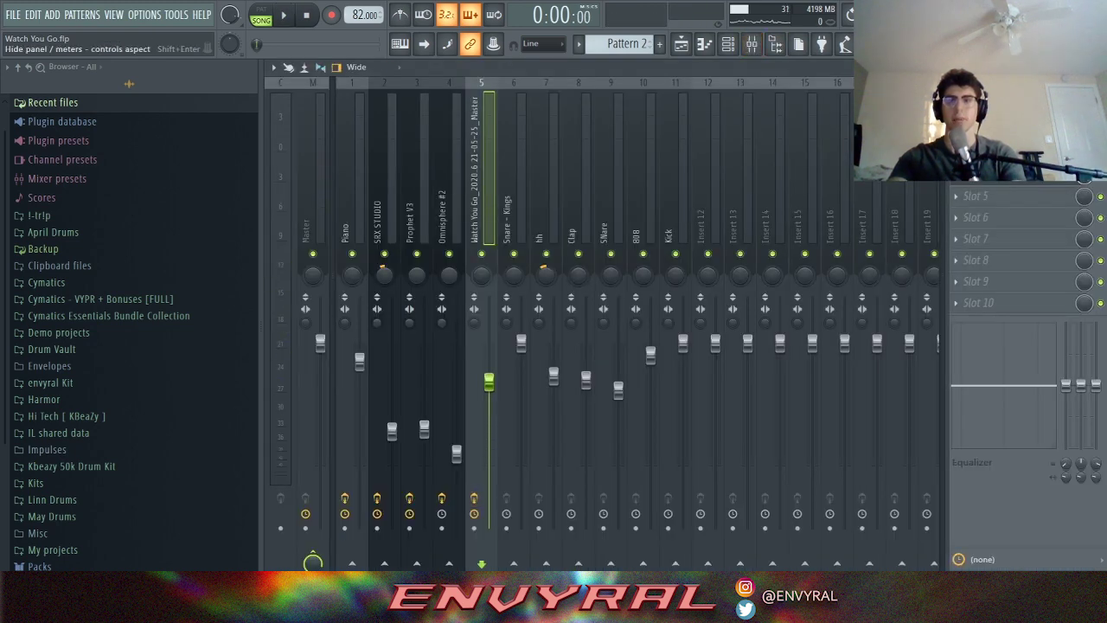
click(994, 132)
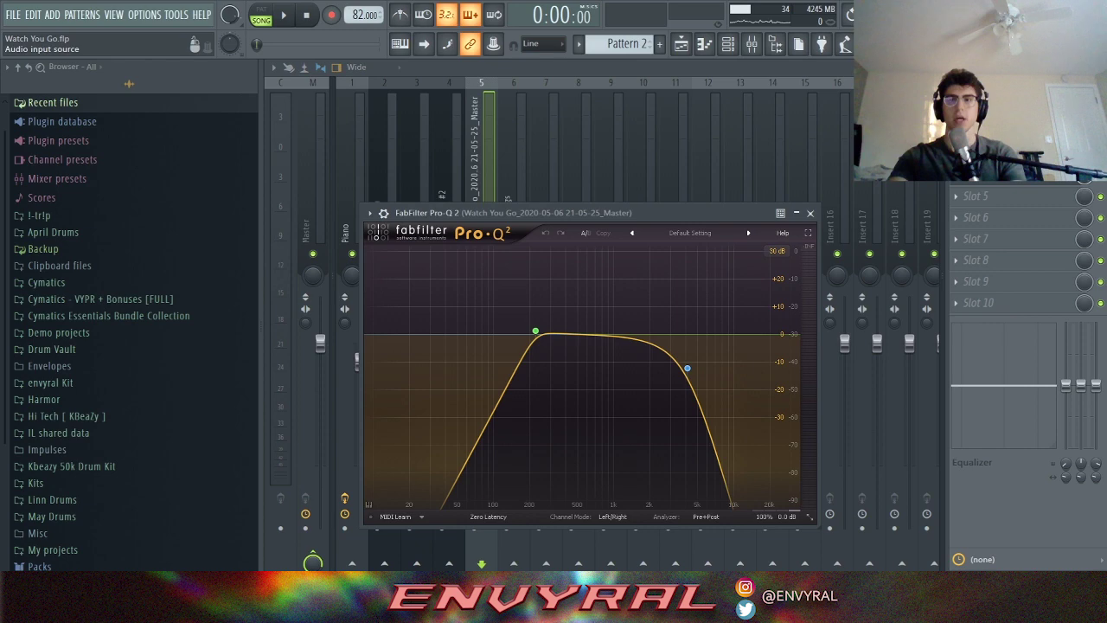
click(994, 112)
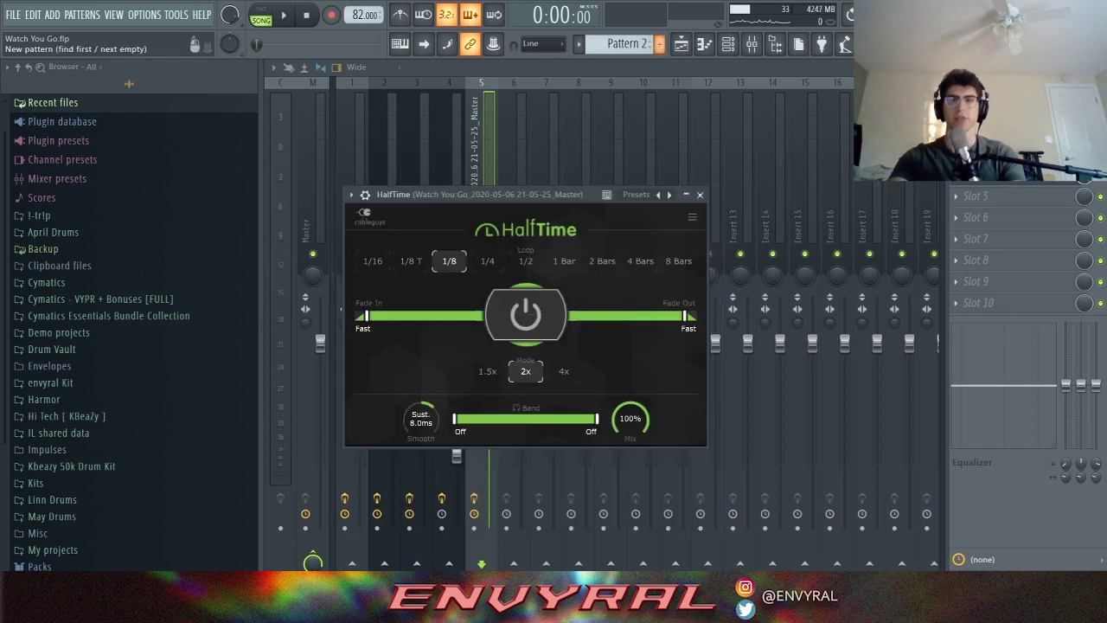
click(680, 43)
key(space)
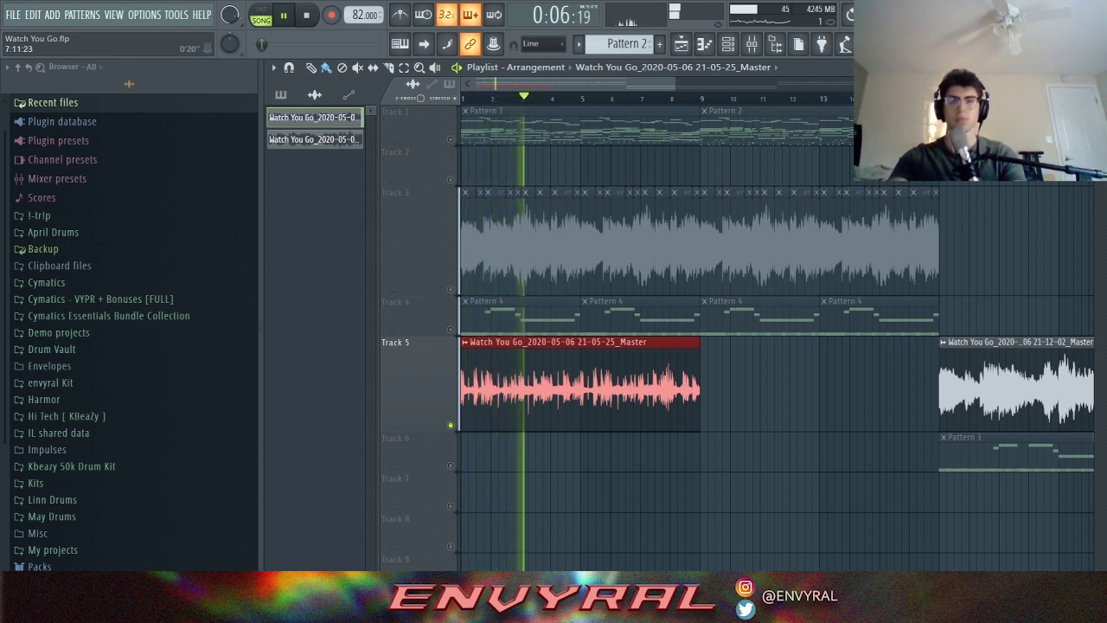
Step: Extend the 21-05-25 audio clip on Track 5 to the start of bar 17 and listen to its opening bars
scroll(710, 389, down, 2)
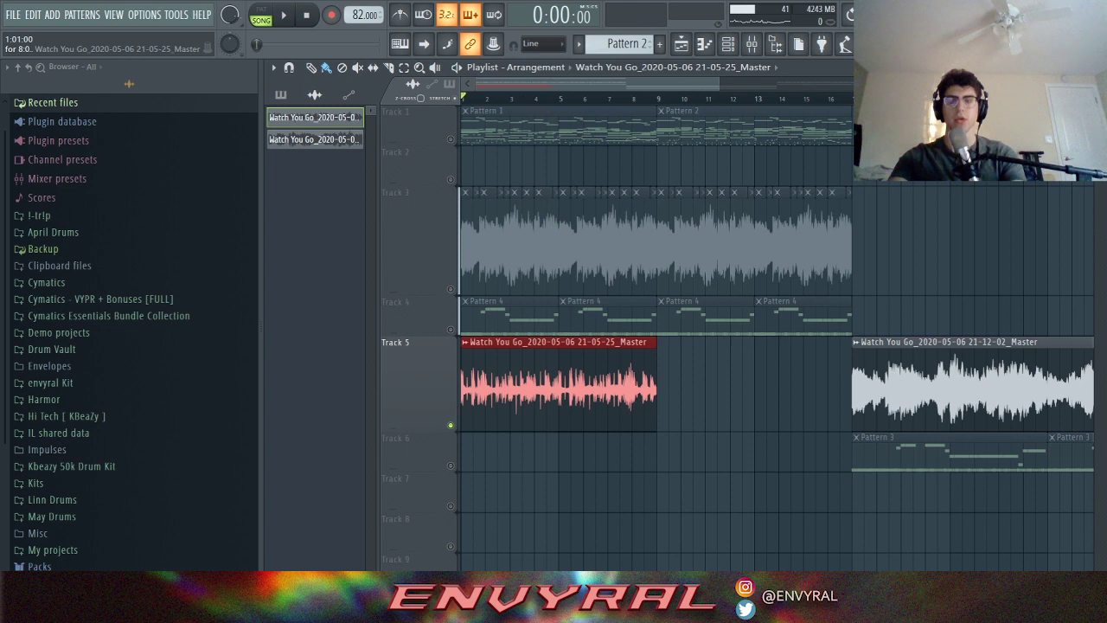
drag(657, 384, 851, 385)
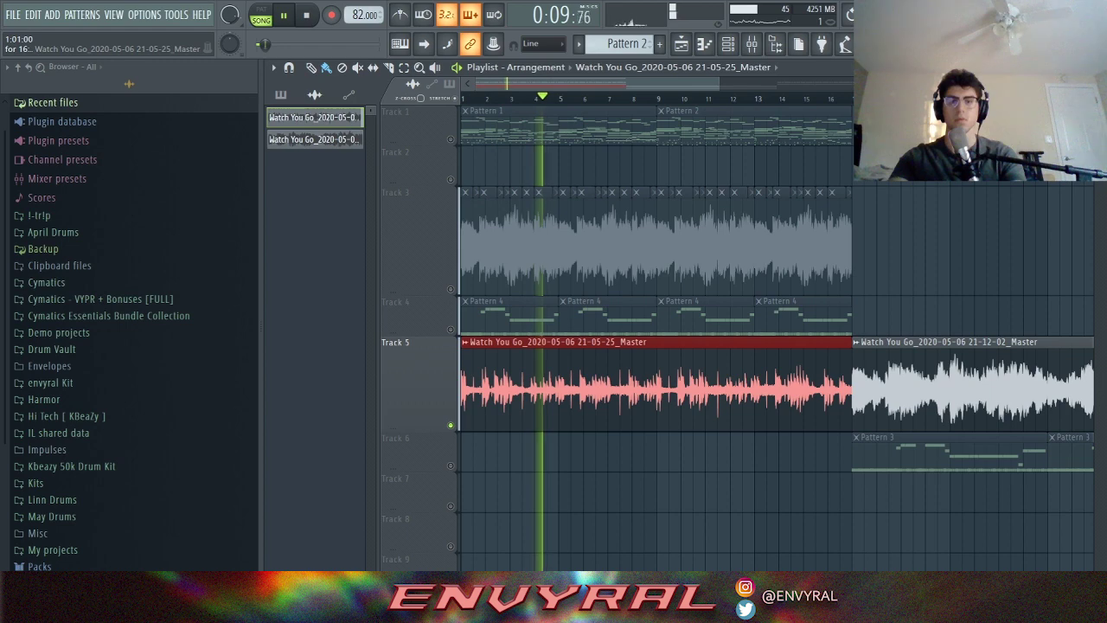
key(space)
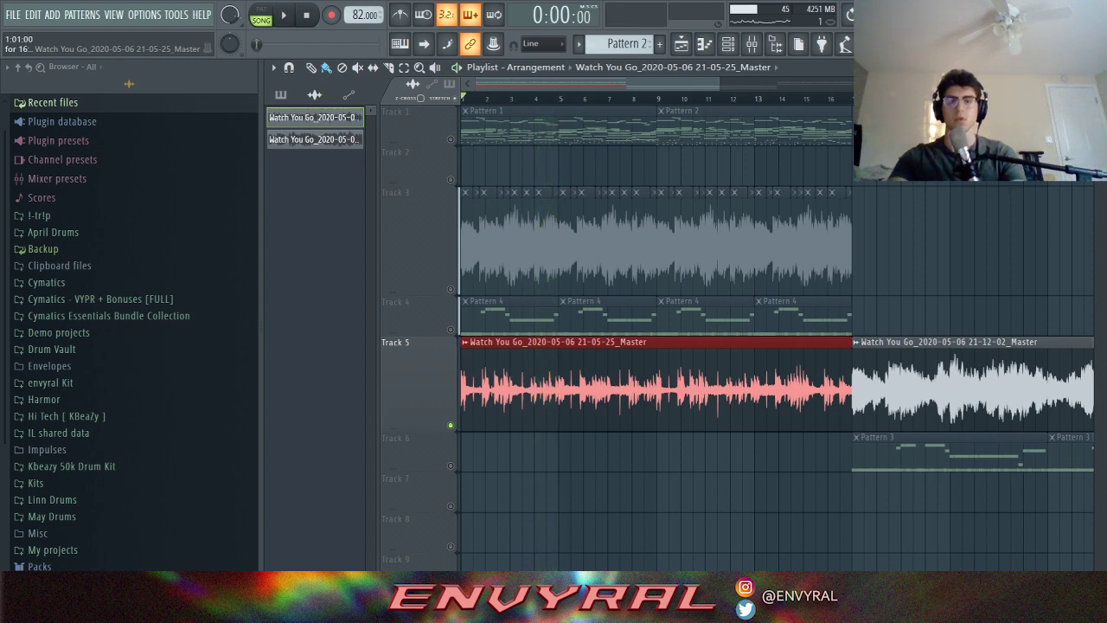
Step: Try removing the extended Track 5 clip with Track 3 enabled, and chop the restored clip in bars
key(Delete)
click(450, 289)
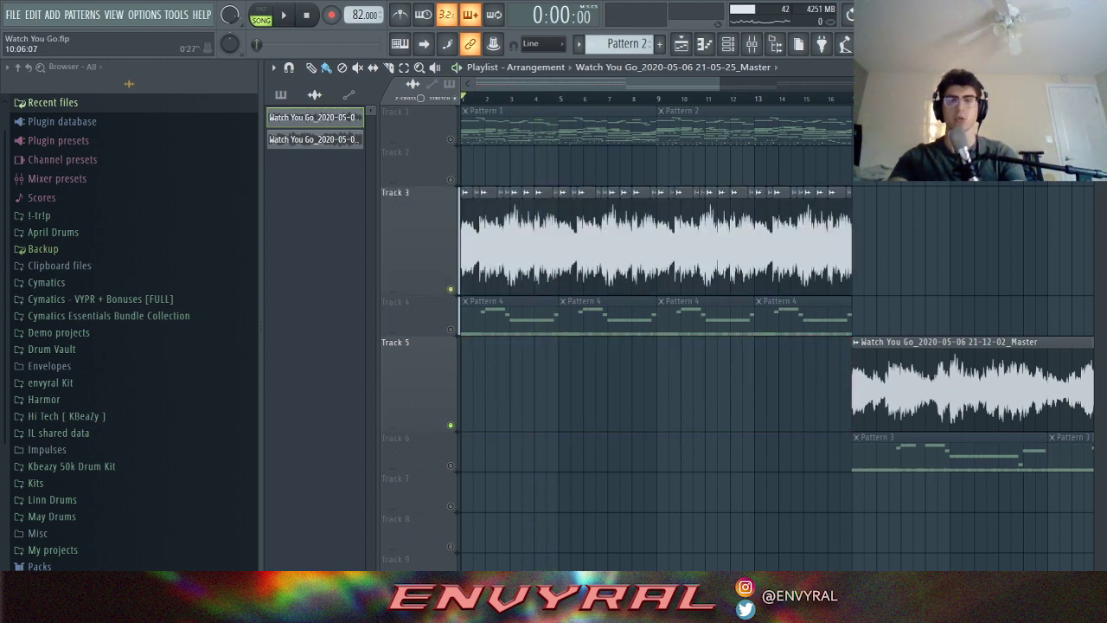
scroll(779, 376, up, 1)
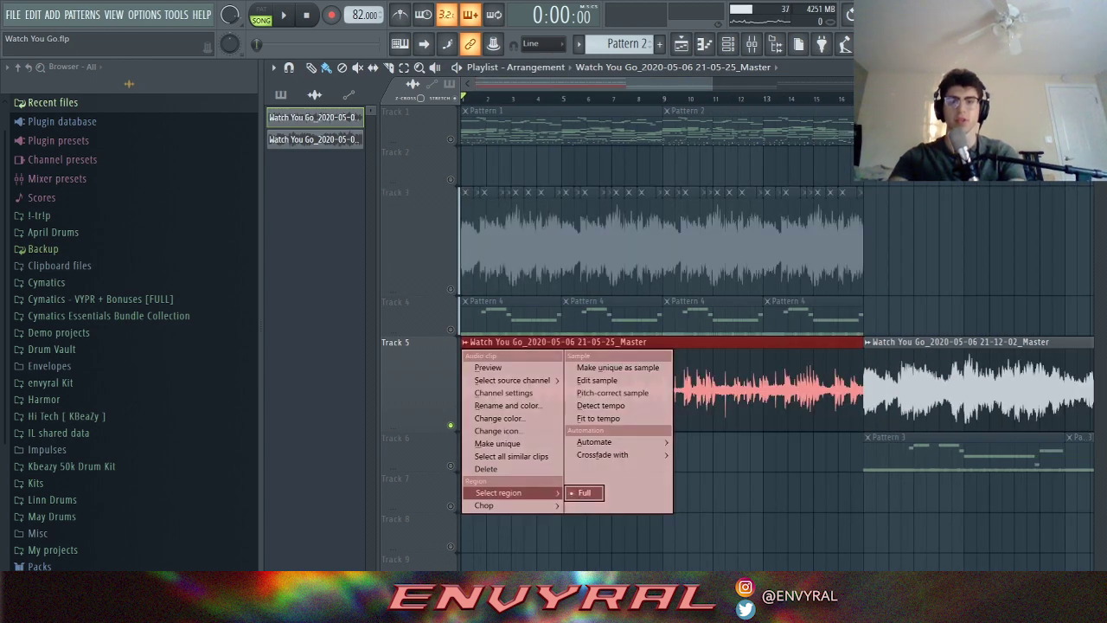
mouse_move(484, 504)
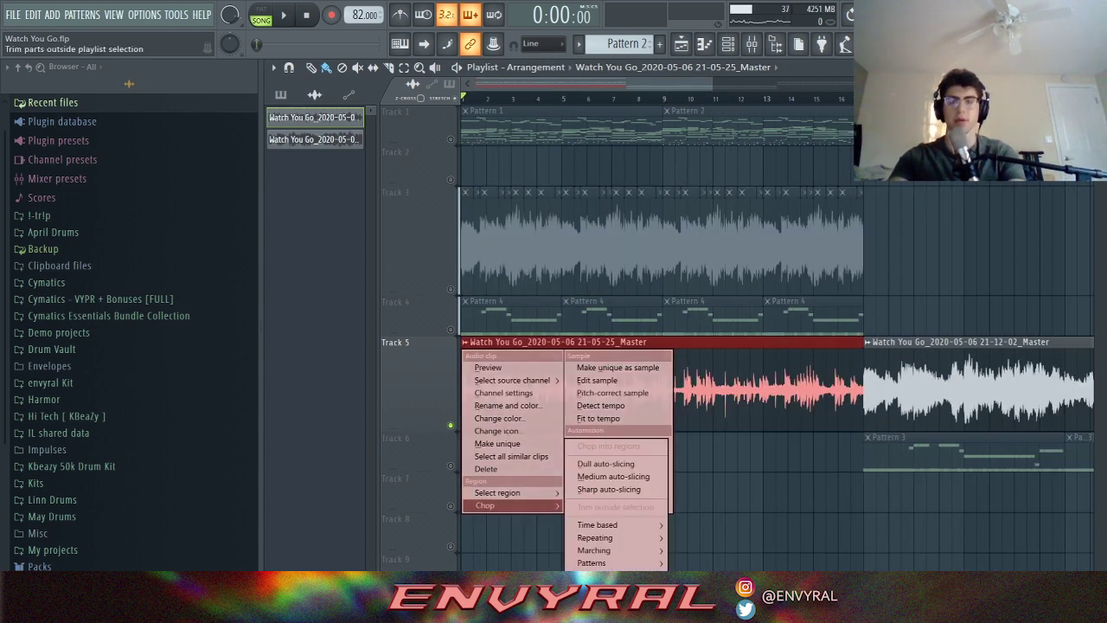
mouse_move(605, 537)
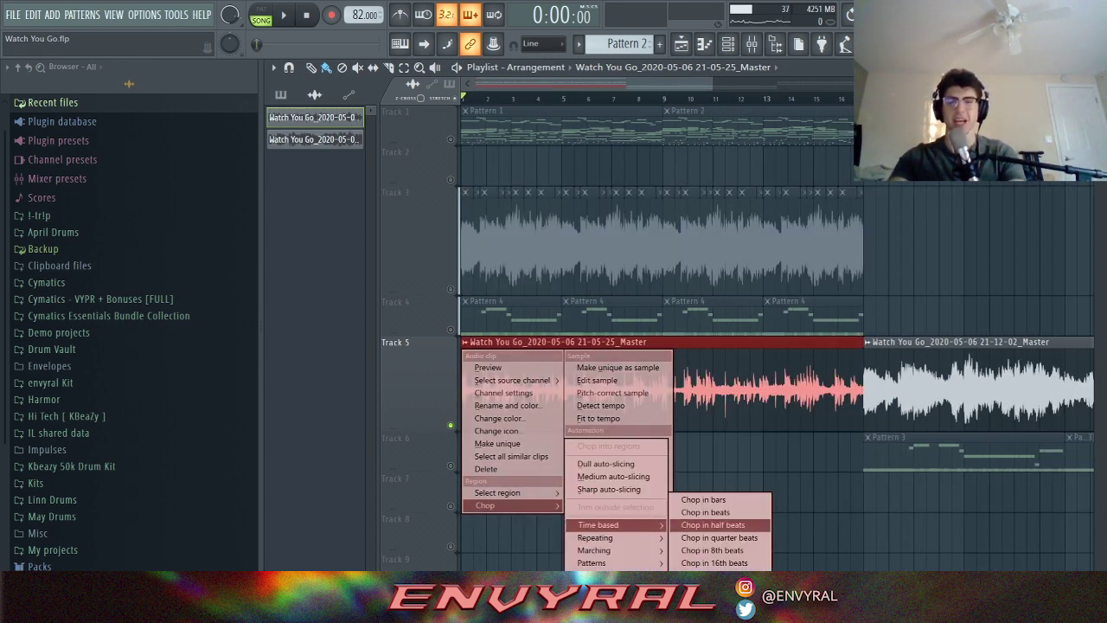
click(704, 499)
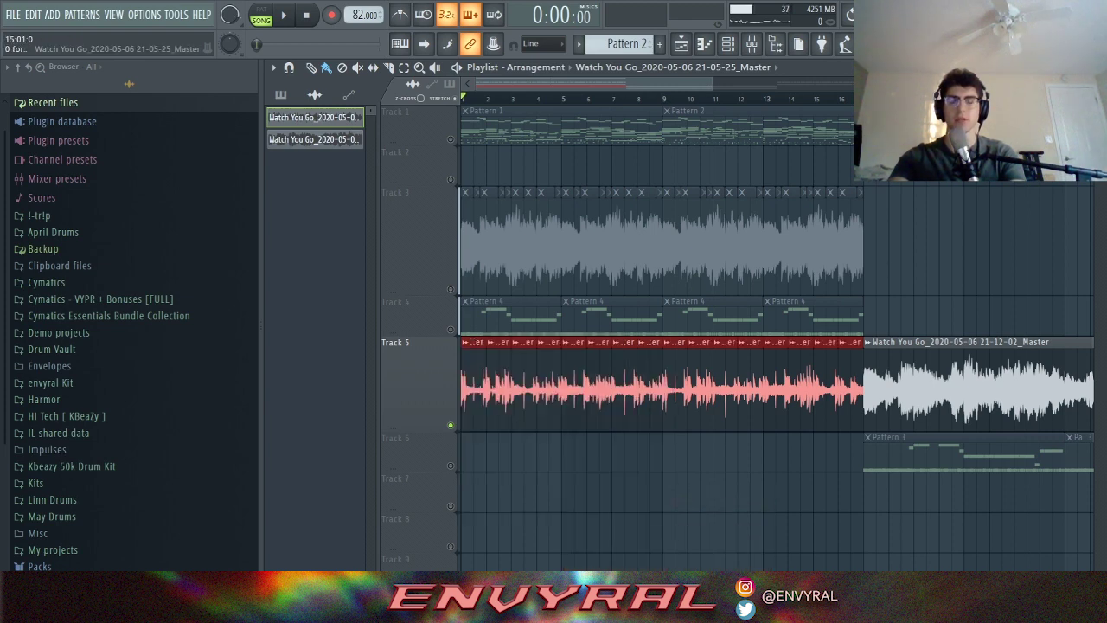
Step: Remove the chopped 21-05-25 pieces from Track 5 and play the chopped audio on Track 3 soloed
drag(852, 387, 469, 388)
right_click(450, 290)
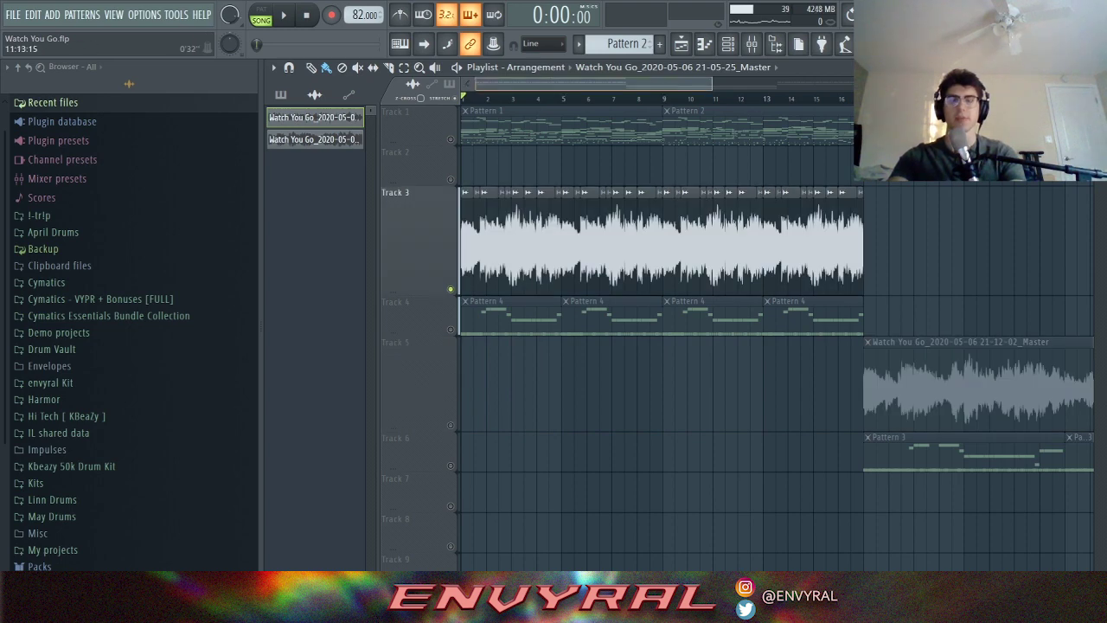
scroll(536, 247, up, 6)
key(space)
key(Page_Down)
mouse_move(637, 84)
mouse_down()
mouse_move(662, 84)
mouse_move(624, 84)
mouse_up()
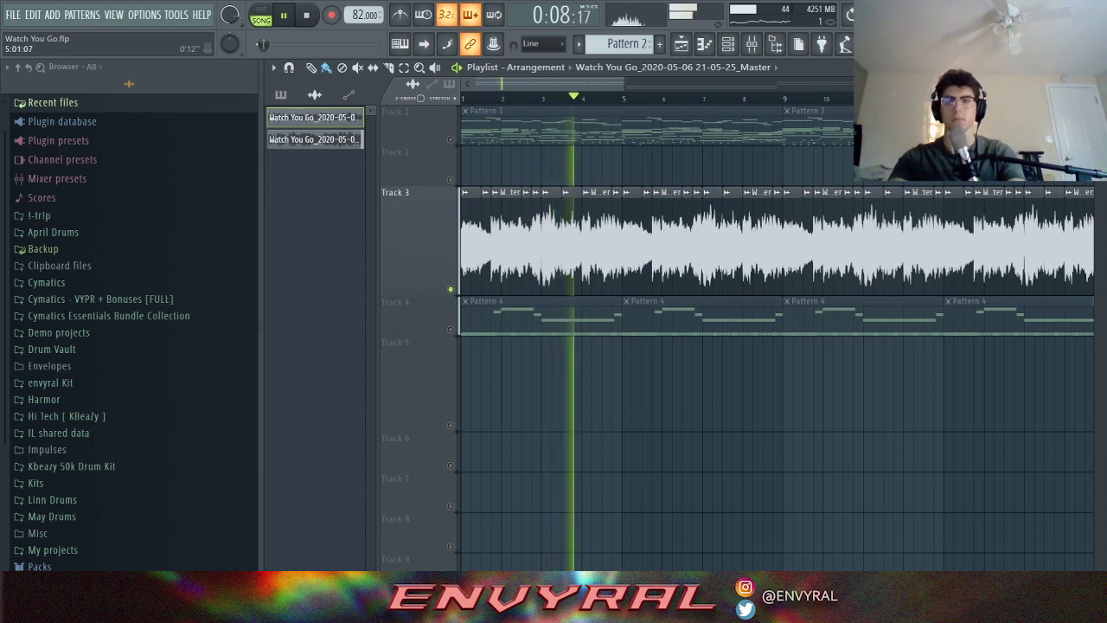
Step: Solo Track 5 and play the Watch You Go 21-12-02 audio clip from bar 17
drag(624, 84, 631, 84)
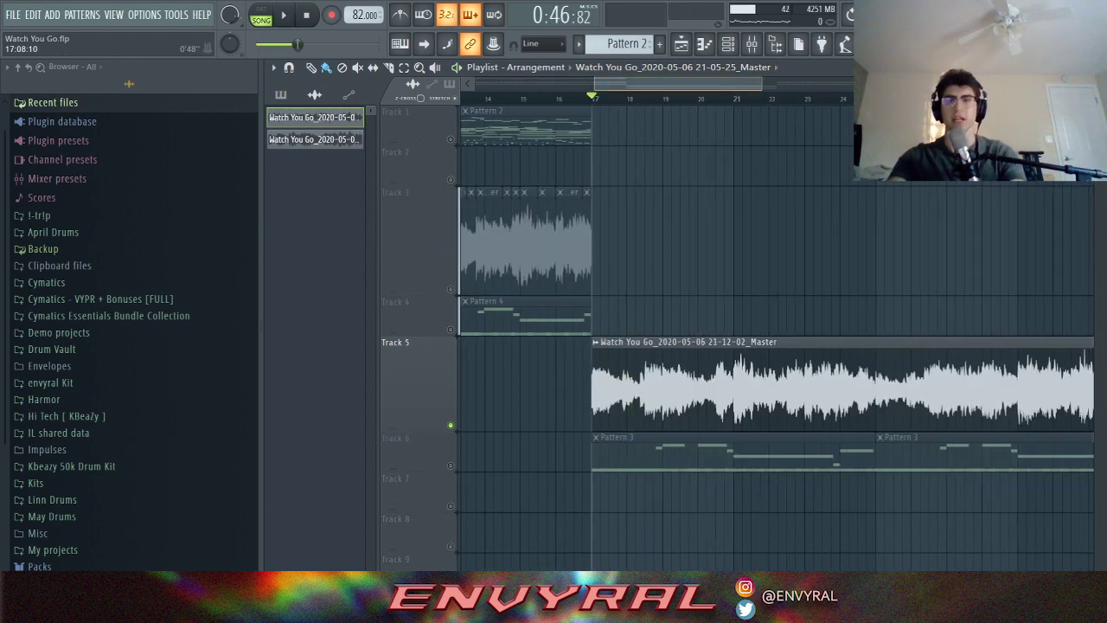
drag(772, 84, 796, 83)
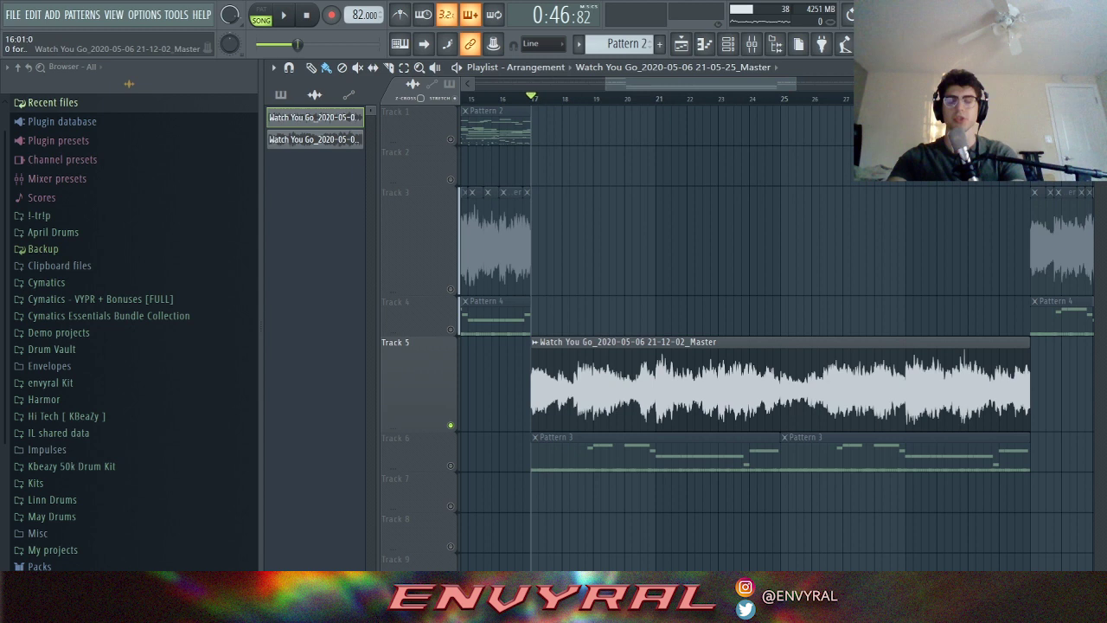
key(space)
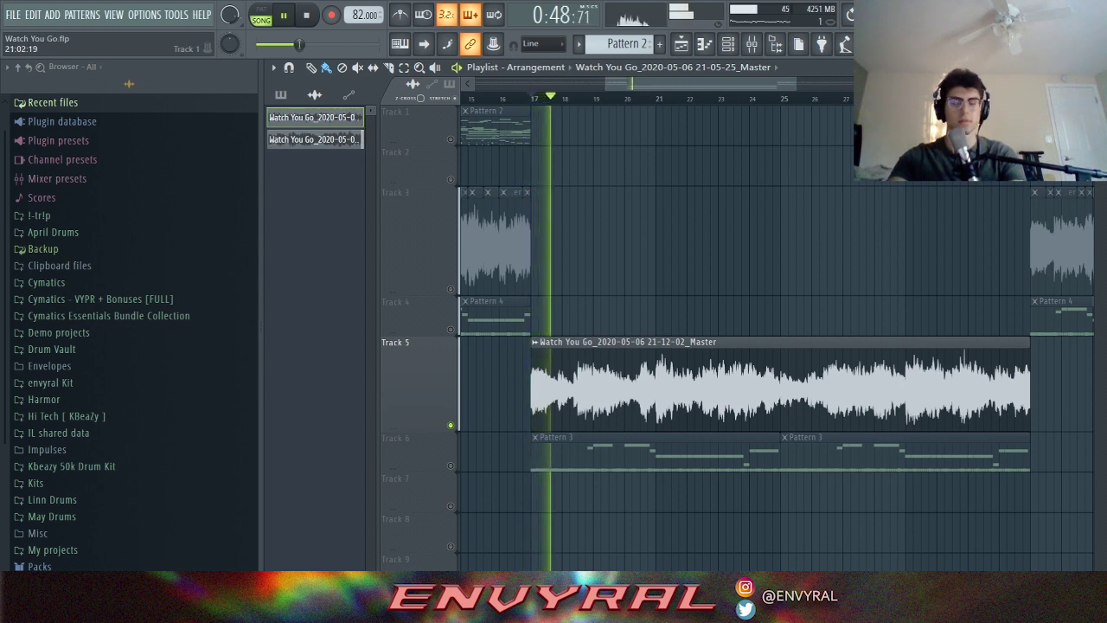